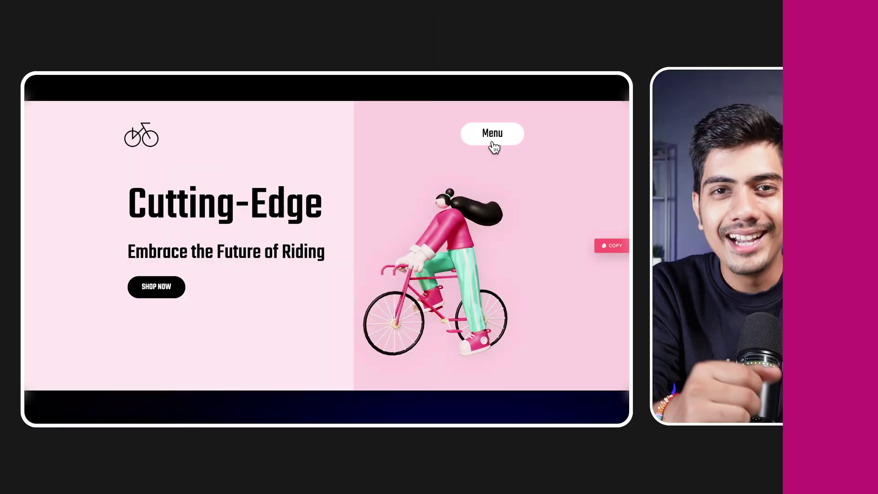
# Step: Open and close the bike site's Menu popup, then open the VR page's MENU popup
pyautogui.click(492, 139)
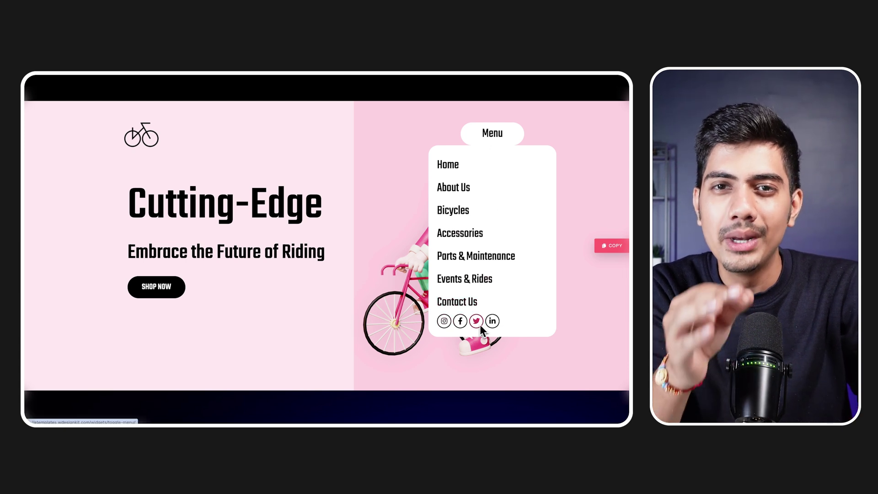
pyautogui.click(494, 141)
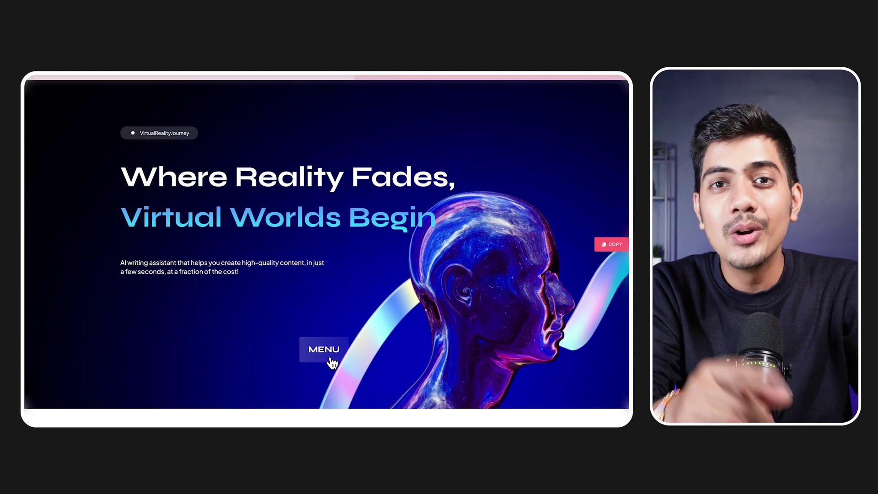
pyautogui.click(331, 361)
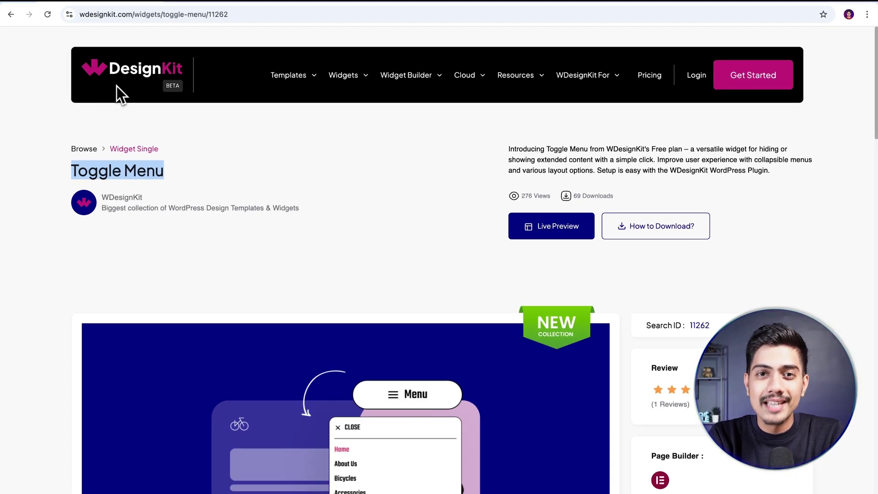
# Step: Look over the Templates, Widgets and Cloud menus in the wdesignkit.com header
pyautogui.moveTo(283, 86)
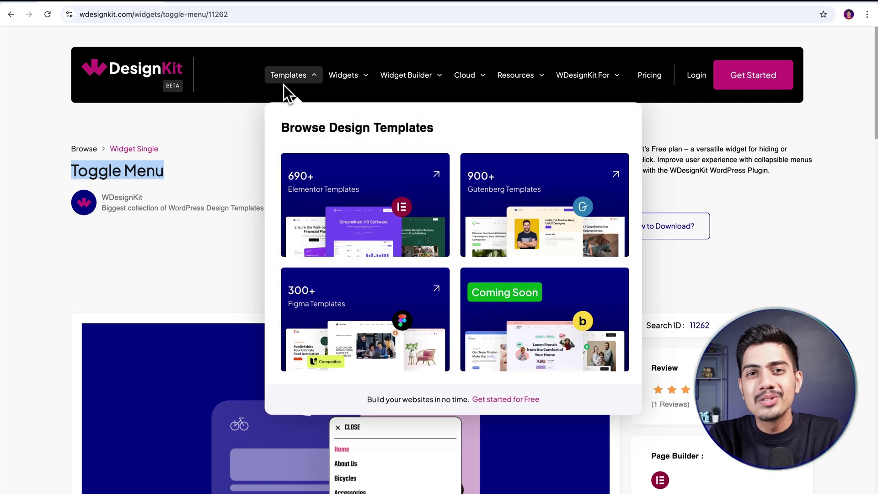
pyautogui.moveTo(328, 84)
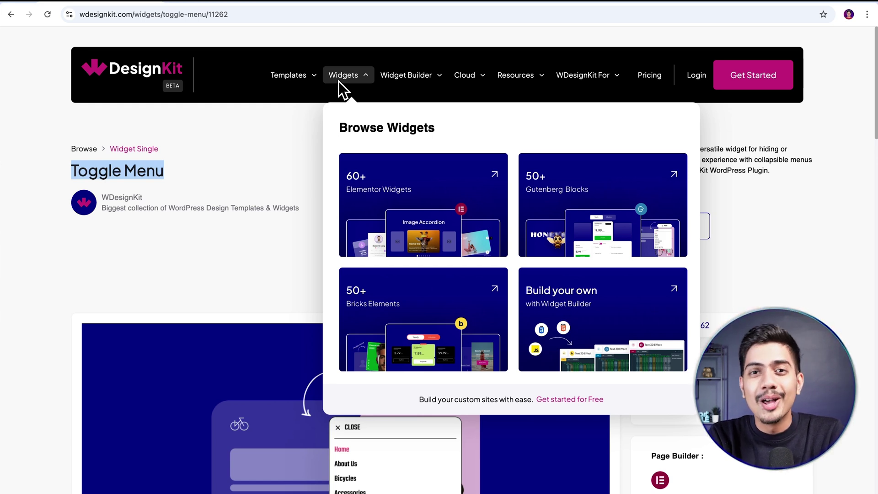
pyautogui.moveTo(475, 92)
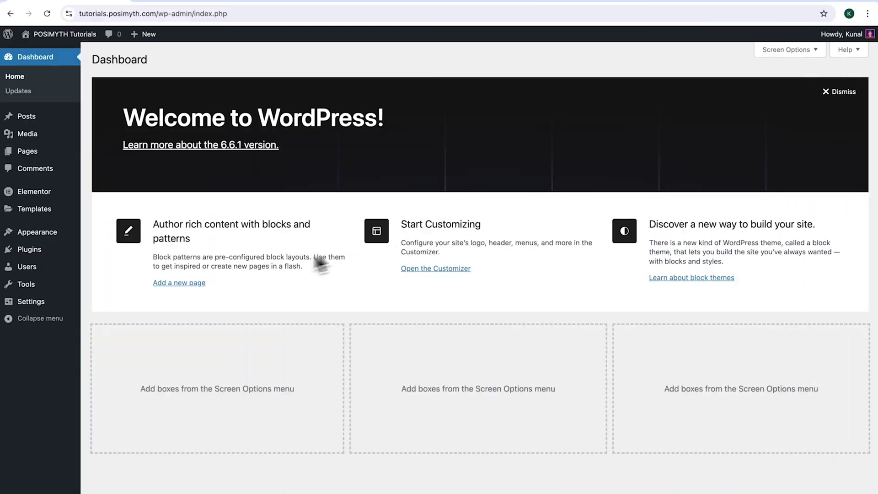
# Step: Install and activate the WDesignKit plugin, then view Themes with Nexter 3.1.5 active
pyautogui.click(55, 256)
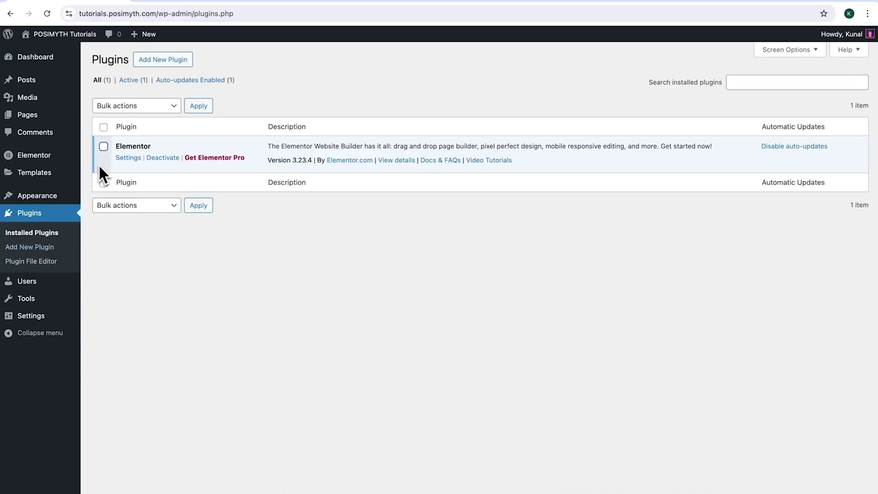
pyautogui.click(104, 153)
pyautogui.click(163, 64)
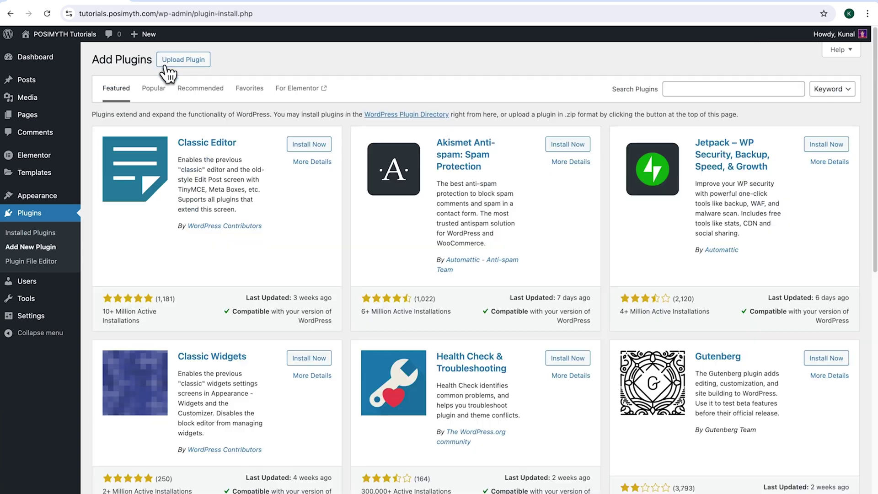
pyautogui.click(691, 94)
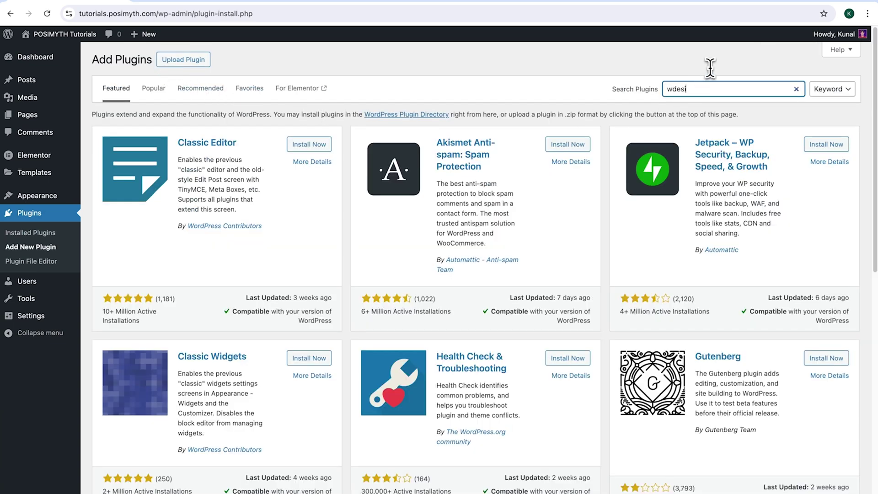
pyautogui.write('wdesignkit')
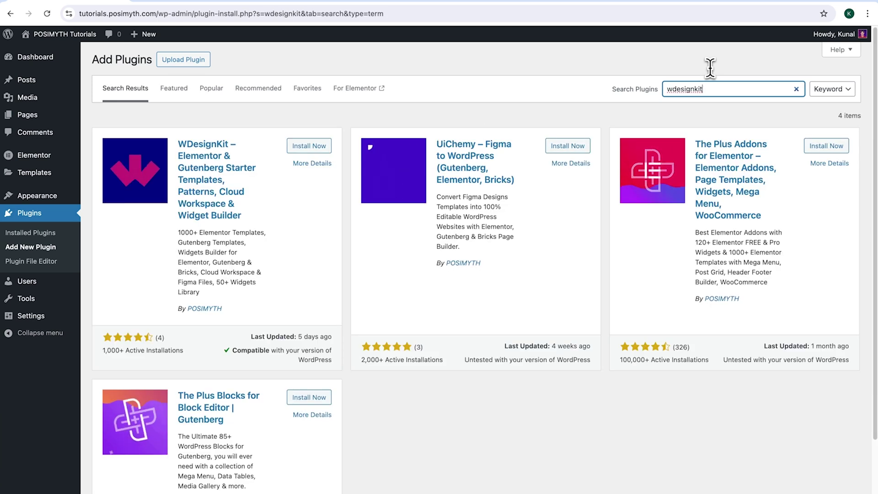
pyautogui.click(306, 149)
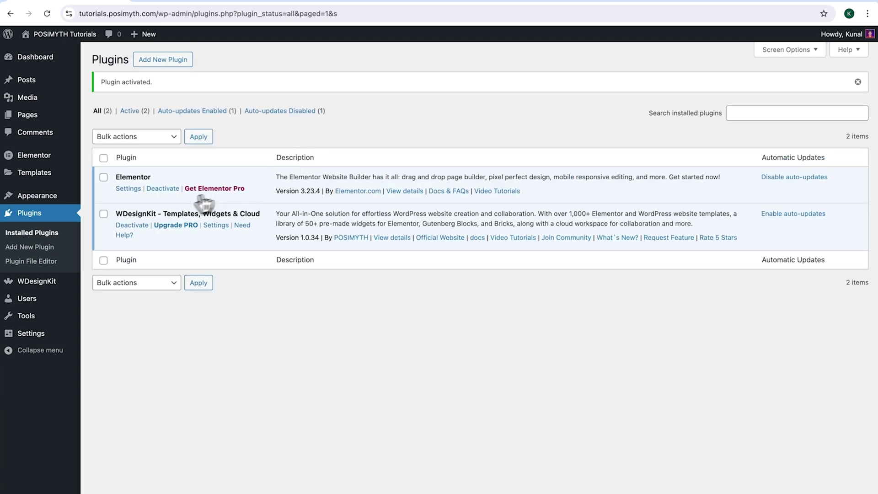
pyautogui.click(67, 201)
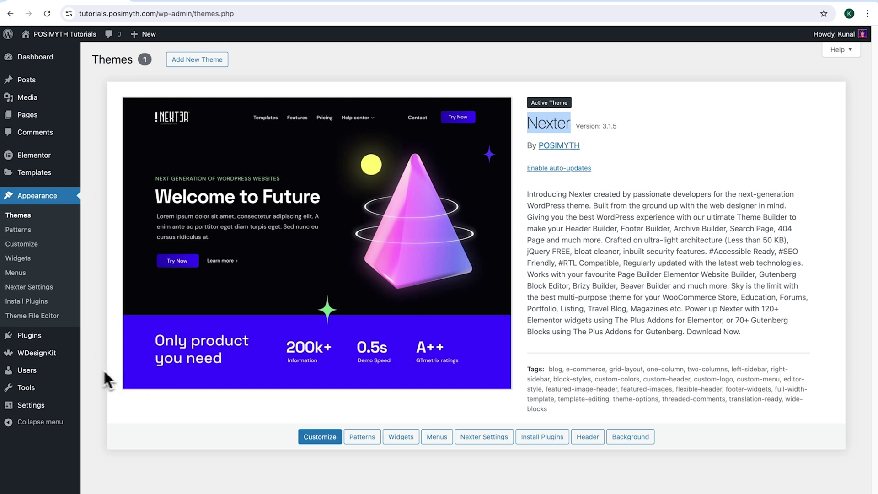
# Step: Log in to WDesignKit from its plugin dashboard using Continue with Google
pyautogui.click(60, 360)
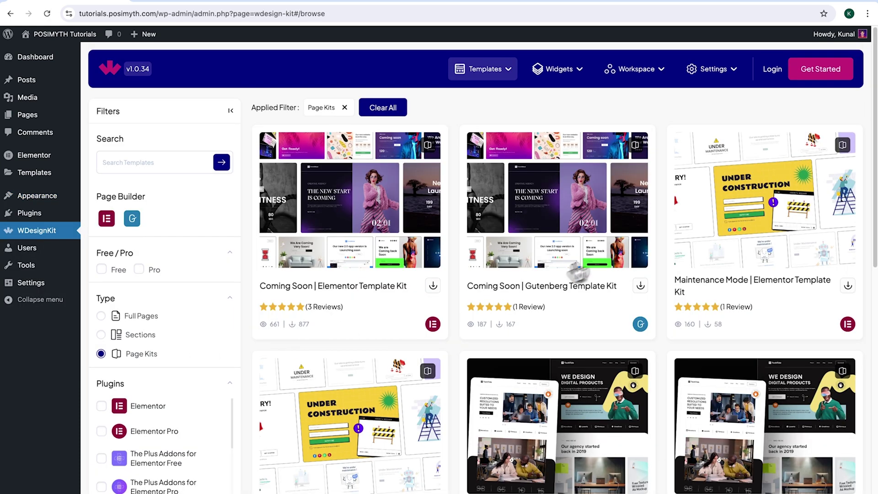
pyautogui.click(772, 69)
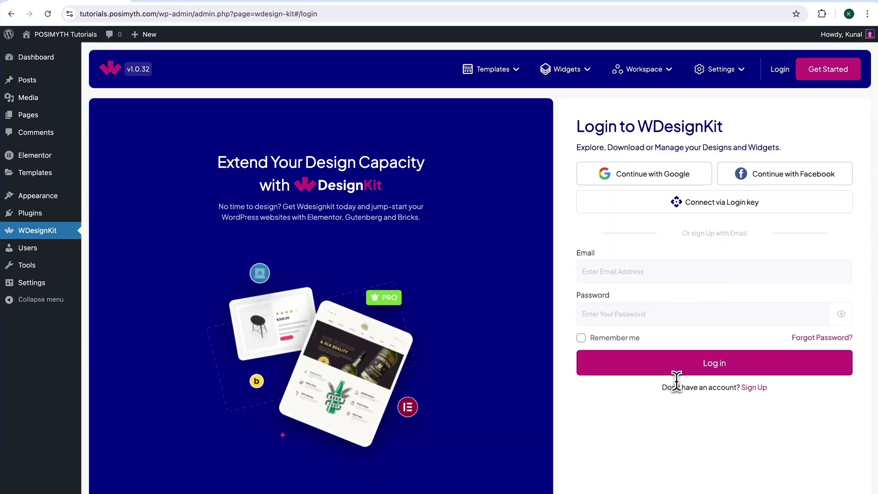
pyautogui.moveTo(664, 388); pyautogui.dragTo(744, 407)
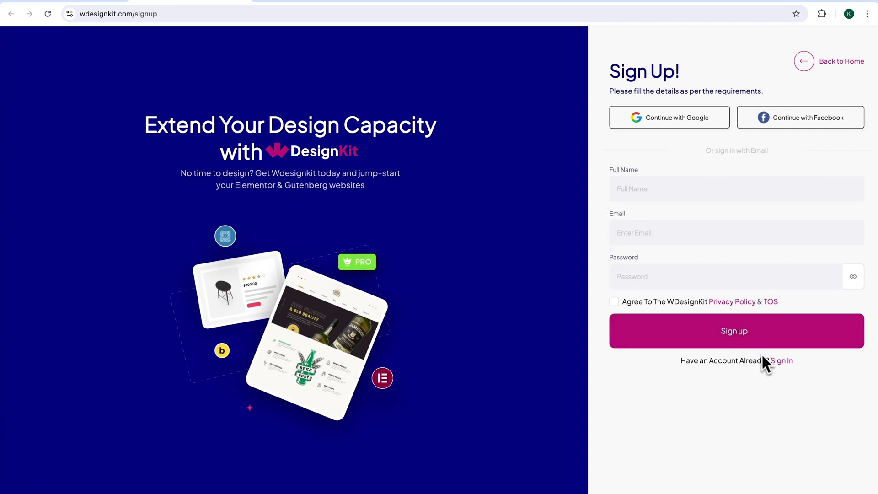
pyautogui.click(776, 360)
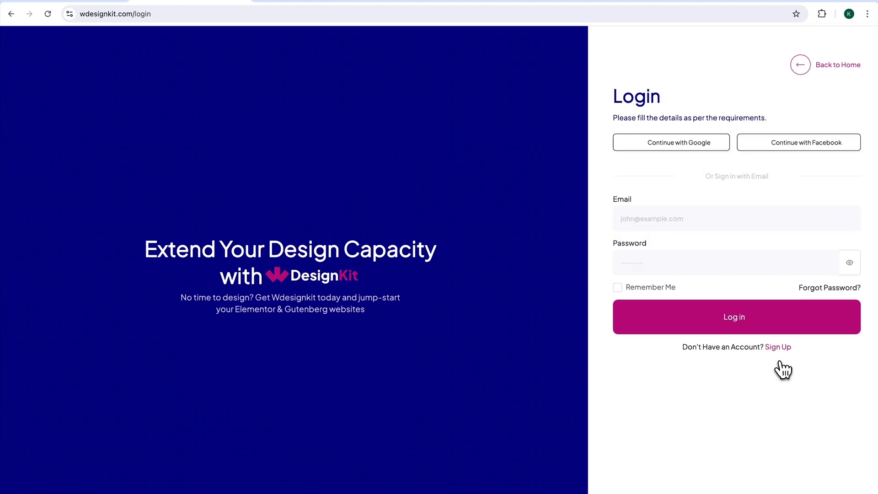
pyautogui.click(663, 151)
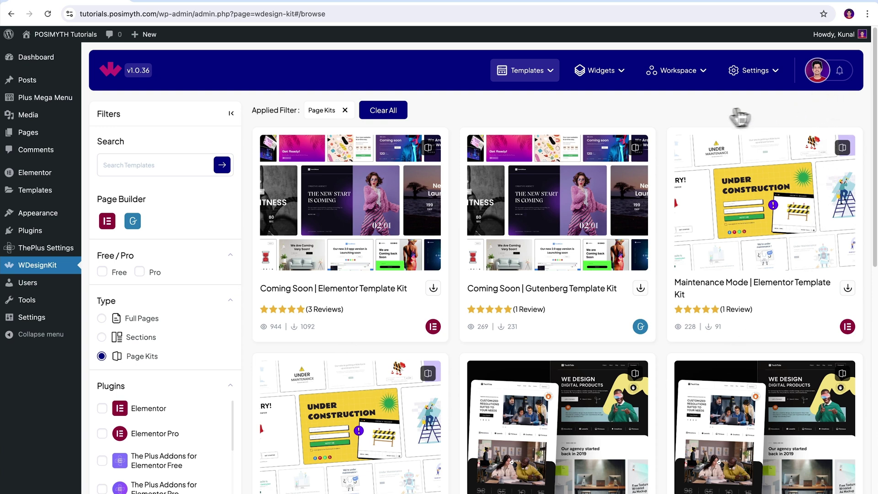
# Step: Search Browse Widgets for 'toggle' and download the Toggle Menu widget
pyautogui.click(617, 81)
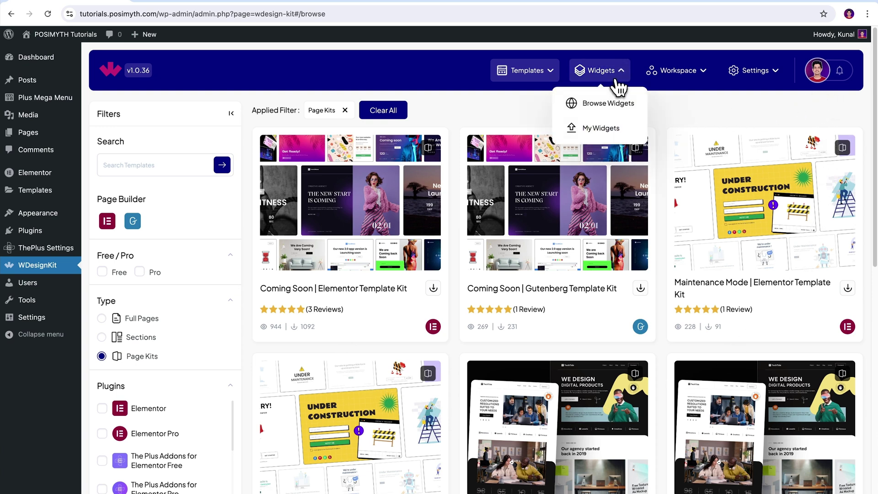
pyautogui.click(607, 106)
pyautogui.click(165, 166)
pyautogui.write('toggle')
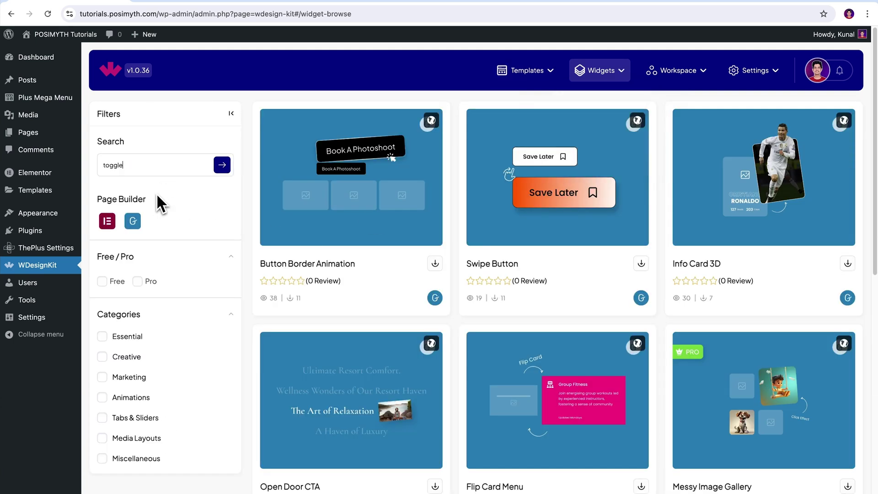
pyautogui.click(223, 165)
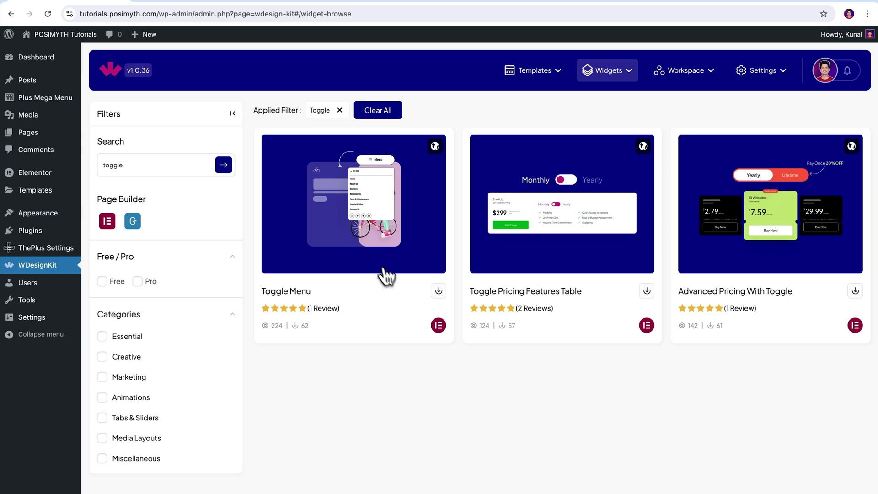
pyautogui.click(439, 291)
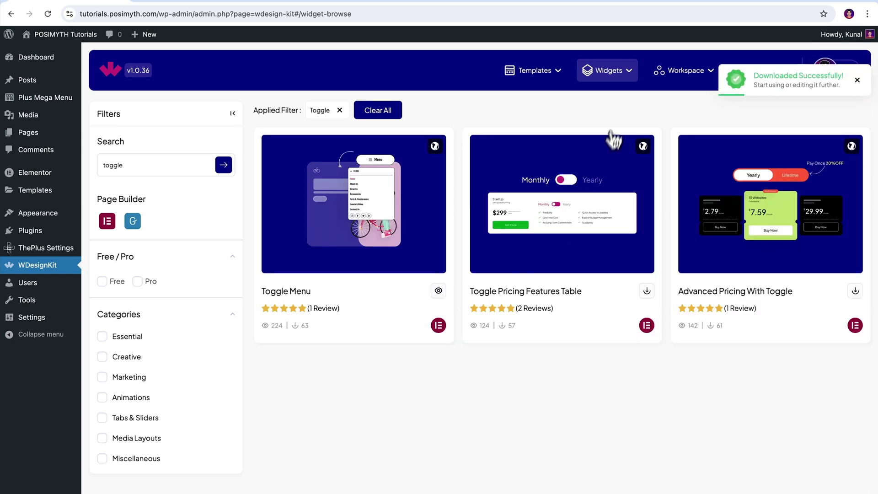
# Step: Check that Toggle Menu now appears under Widgets > My Widgets
pyautogui.click(621, 77)
pyautogui.click(613, 137)
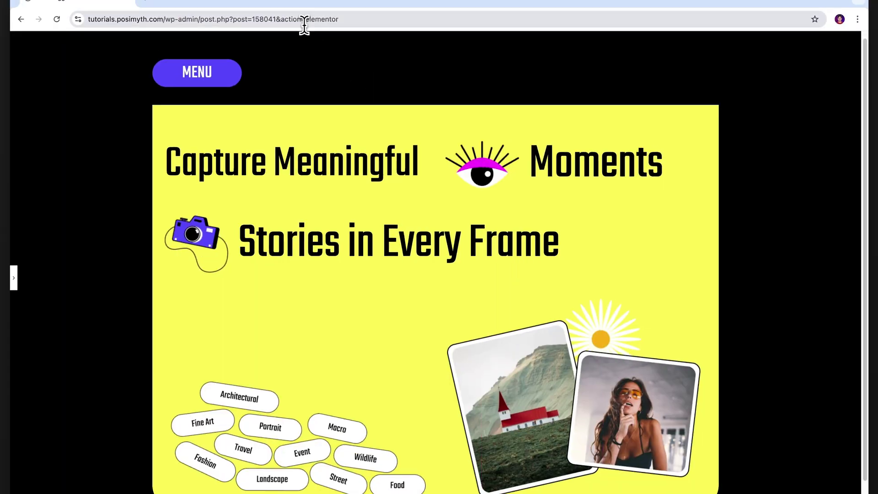
pyautogui.moveTo(304, 22); pyautogui.dragTo(388, 45)
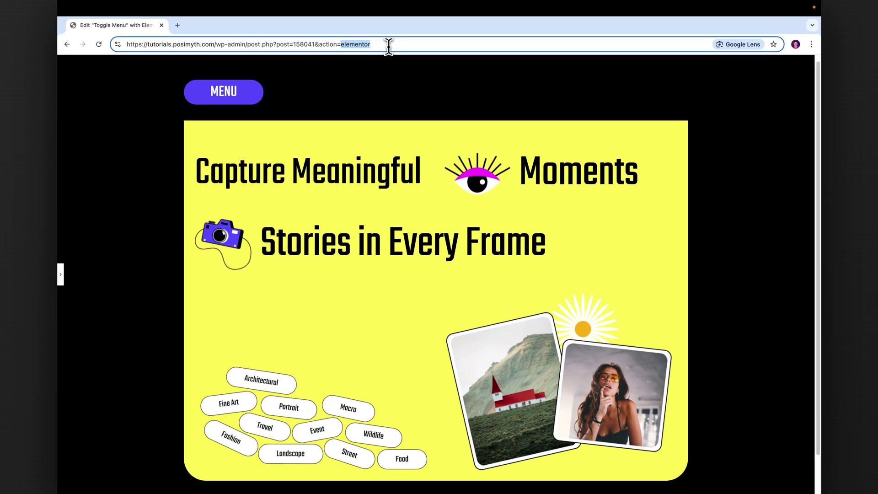
# Step: Search the Elementor panel for 'toggle menu' and open the page's existing Toggle Menu widget
pyautogui.click(61, 277)
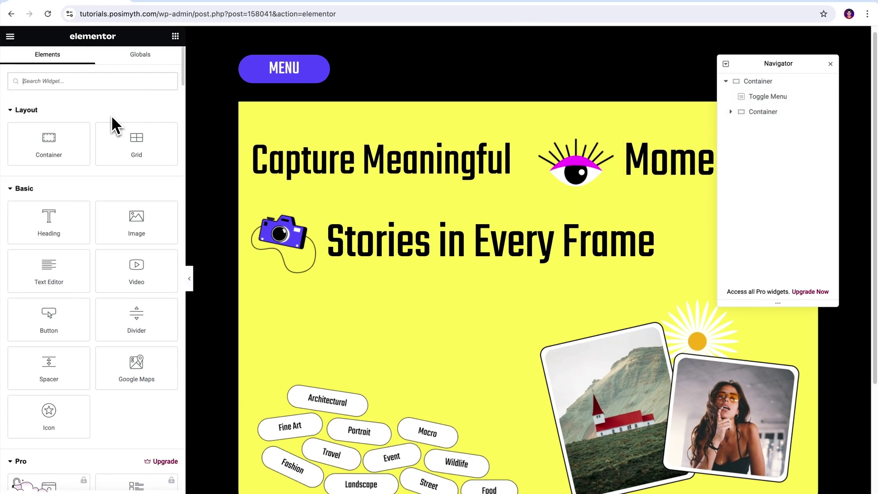
pyautogui.write('toggle menu')
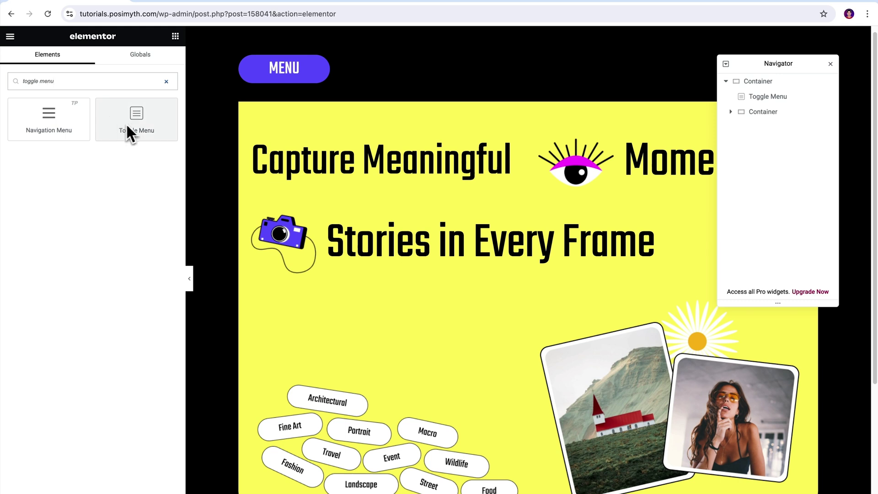
pyautogui.moveTo(130, 132)
pyautogui.mouseDown()
pyautogui.moveTo(147, 120)
pyautogui.moveTo(339, 131)
pyautogui.moveTo(138, 122)
pyautogui.mouseUp()
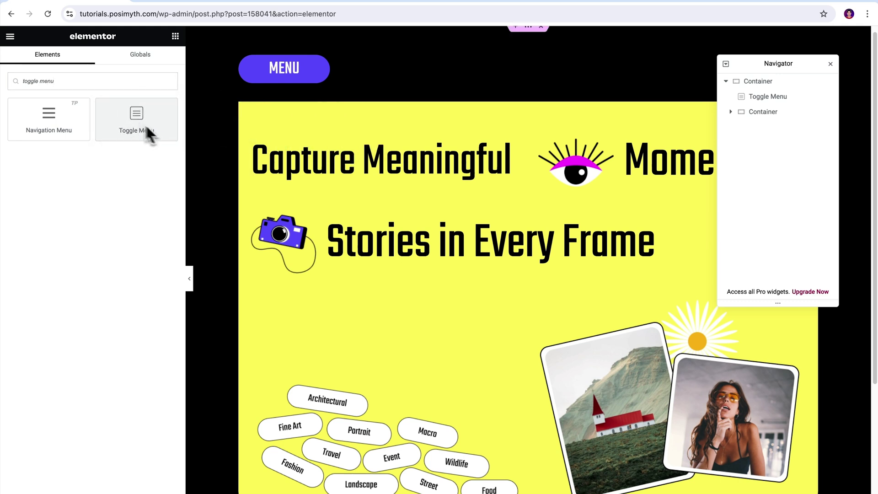
pyautogui.click(783, 101)
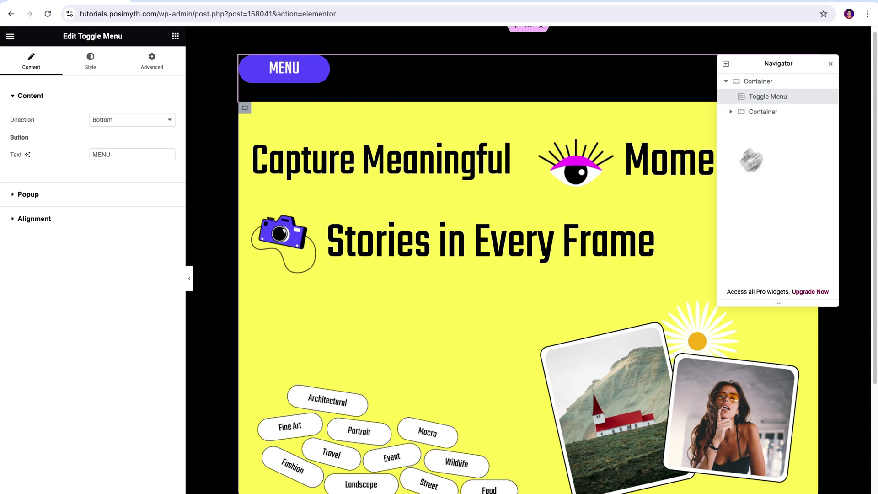
pyautogui.click(27, 96)
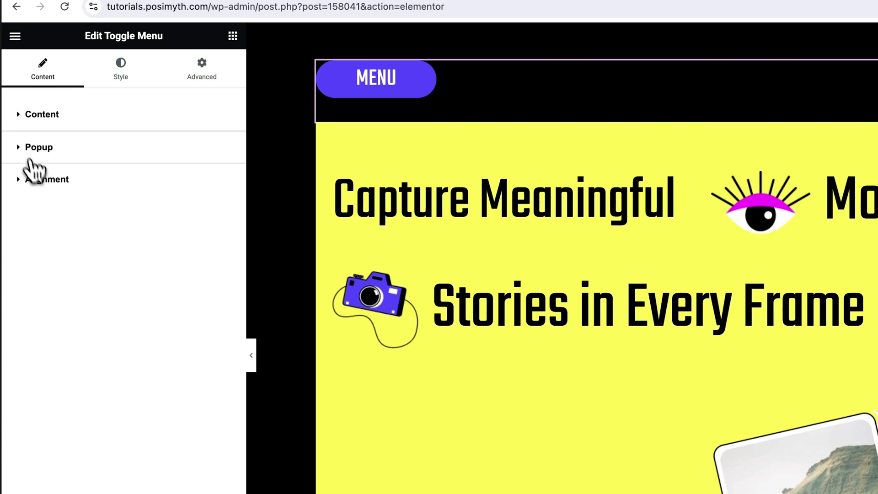
# Step: Set the popup Direction to Bottom and confirm the Button Text reads MENU
pyautogui.click(20, 118)
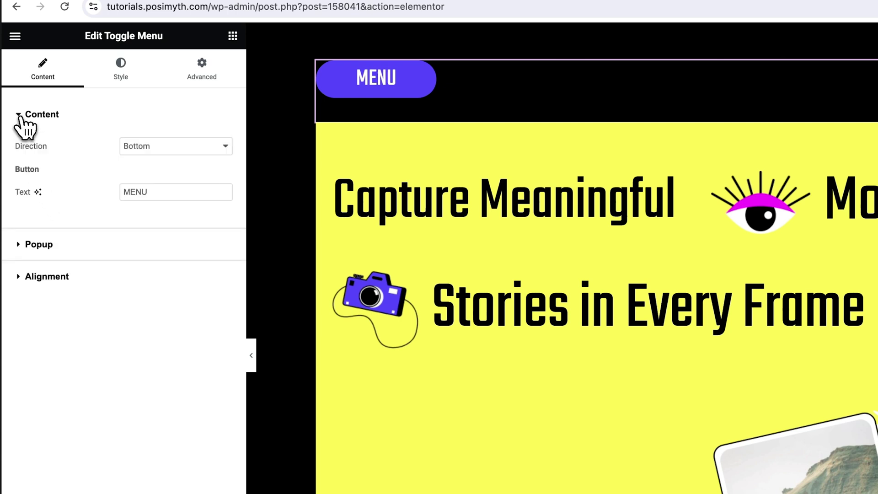
pyautogui.moveTo(12, 144); pyautogui.dragTo(44, 152)
pyautogui.click(219, 151)
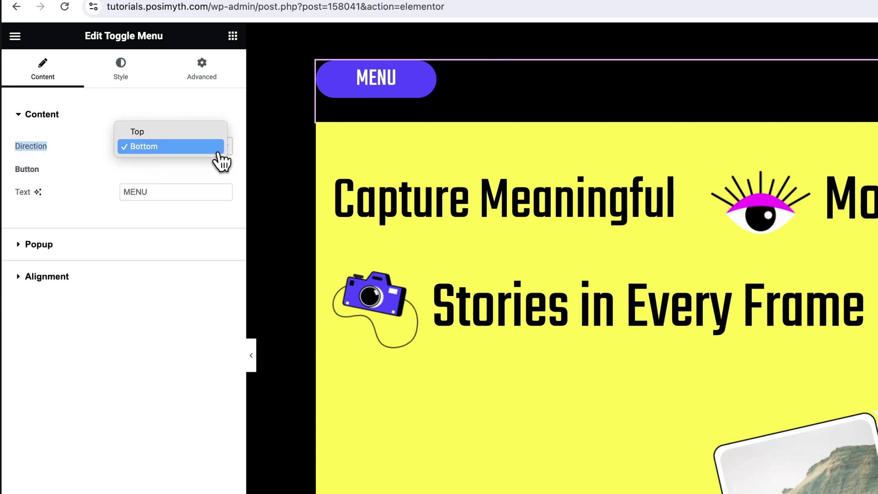
pyautogui.click(187, 147)
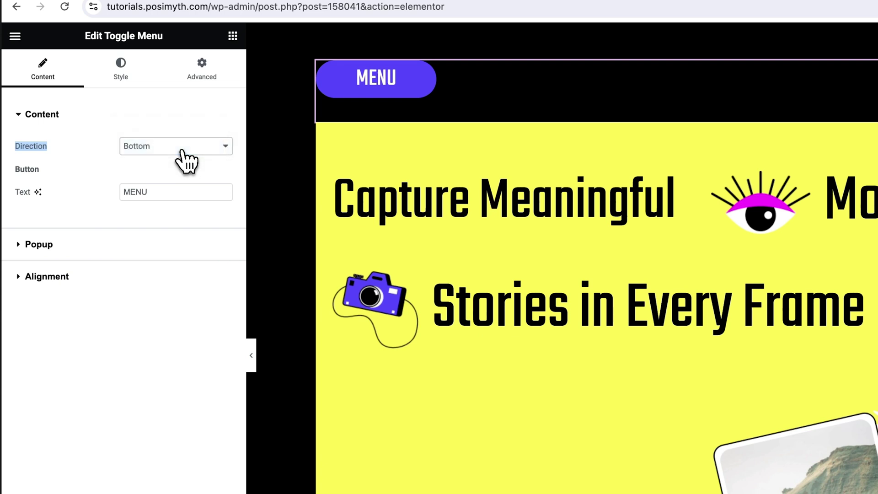
pyautogui.moveTo(13, 193); pyautogui.dragTo(32, 194)
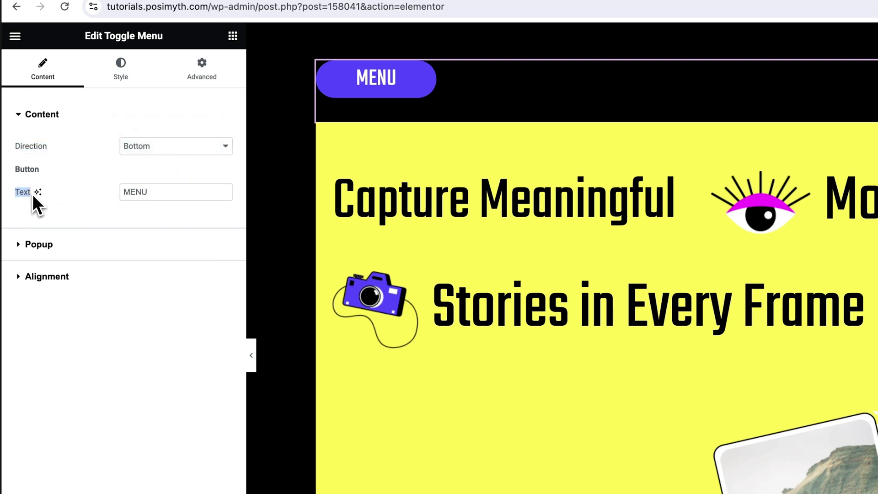
pyautogui.click(165, 195)
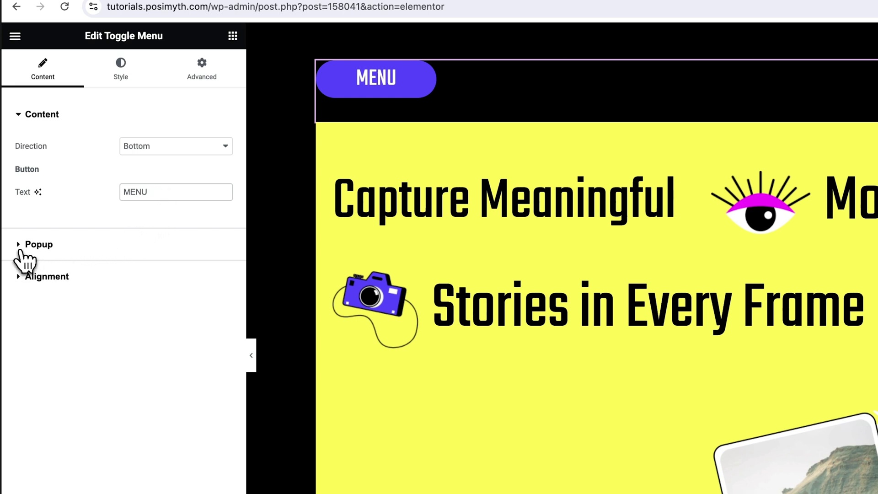
# Step: Title the first navigation item 'Home' and set its link to '#'
pyautogui.click(20, 251)
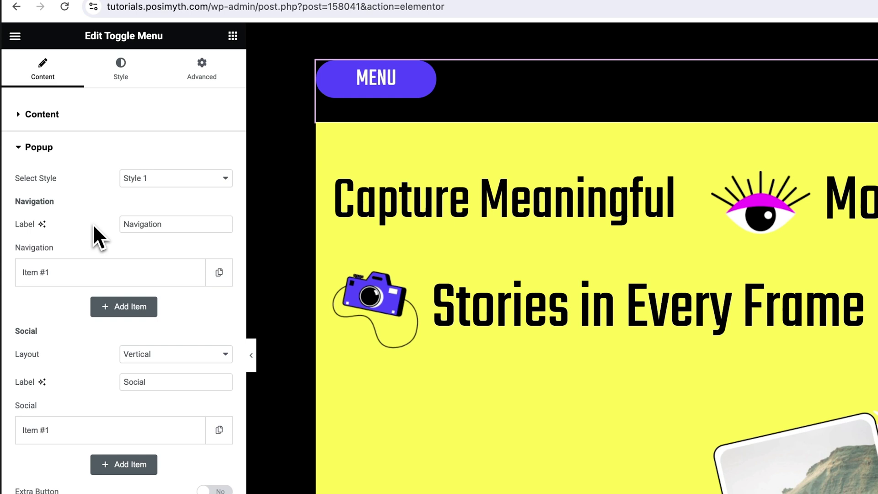
pyautogui.click(79, 270)
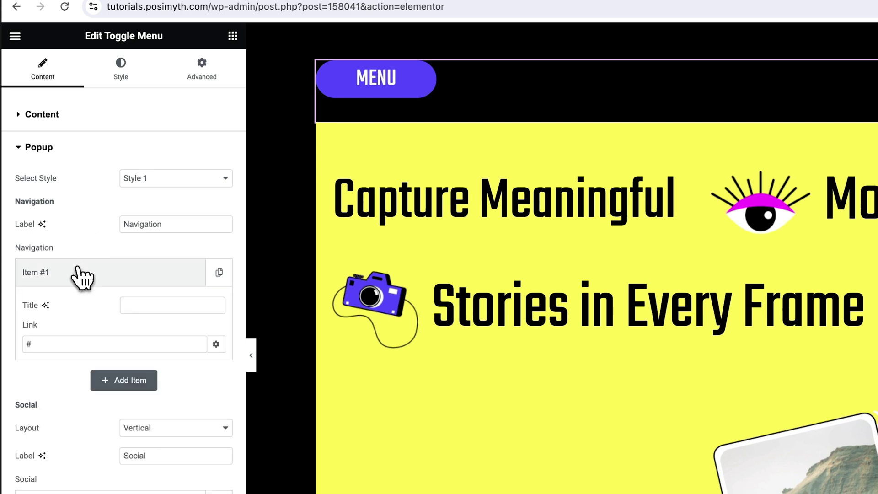
pyautogui.click(103, 302)
pyautogui.write('Home')
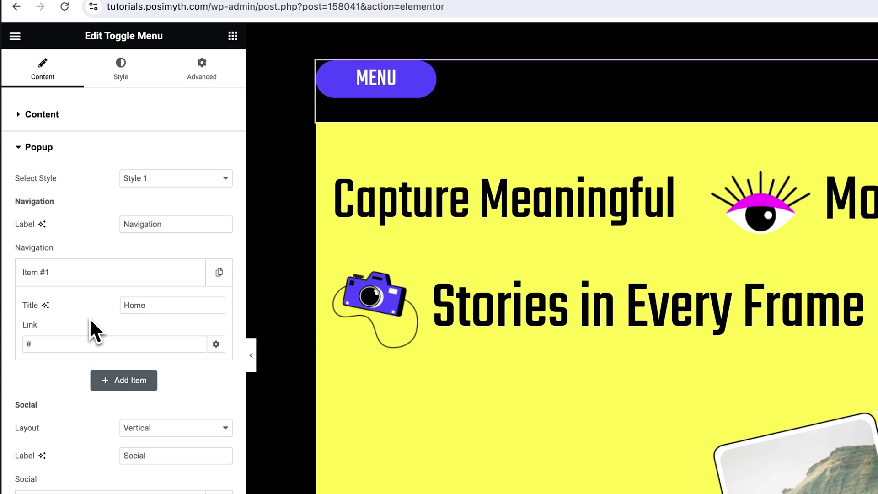
pyautogui.click(66, 349)
pyautogui.write('Add a Link Here')
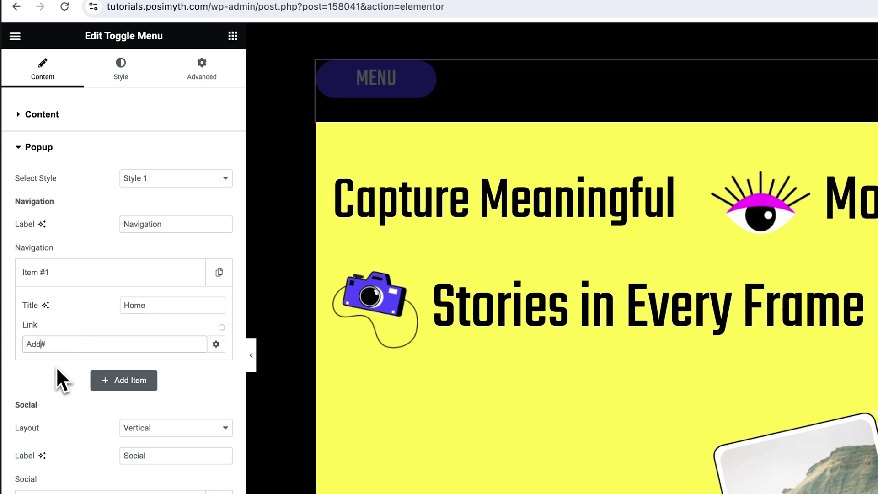
pyautogui.press('Delete')
pyautogui.moveTo(88, 349); pyautogui.dragTo(25, 356)
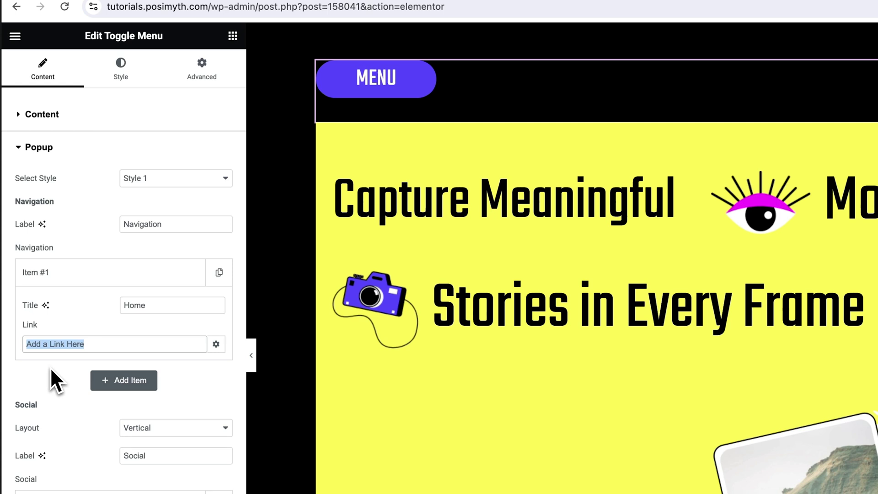
pyautogui.press('BackSpace')
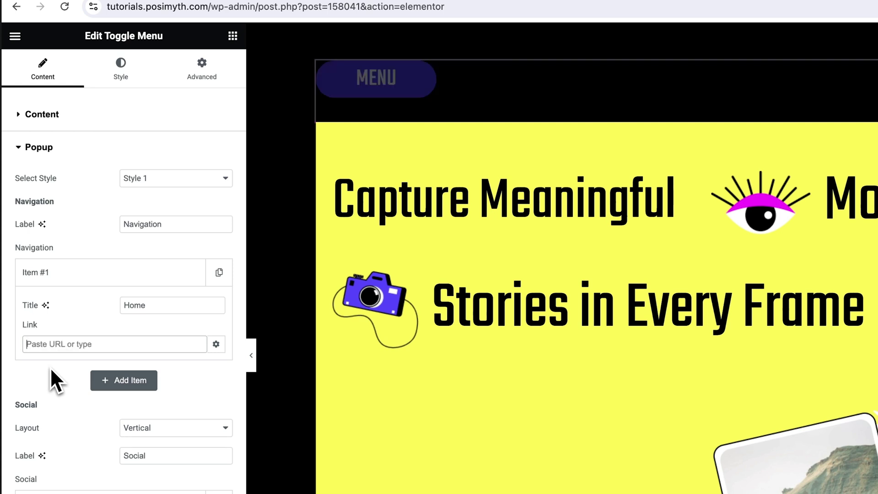
pyautogui.write('#')
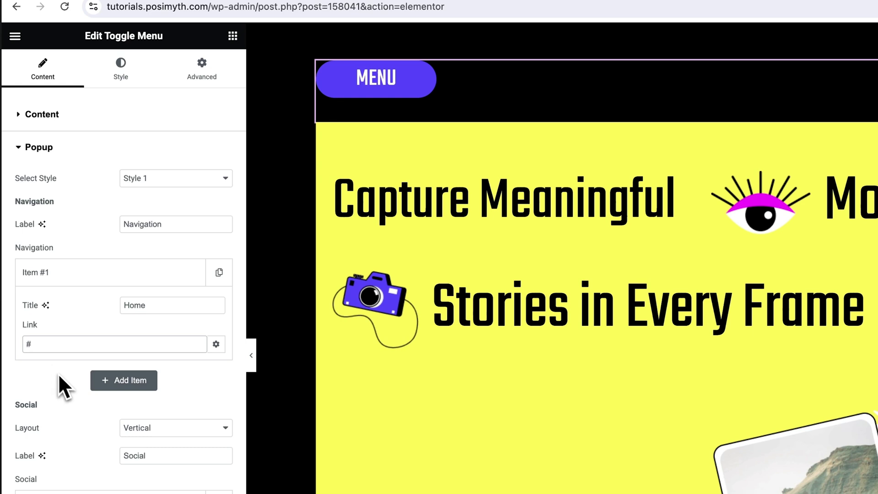
# Step: Add 'Portfolio' and 'About Me' navigation items and preview the MENU popup
pyautogui.click(117, 381)
pyautogui.write('Portfolio')
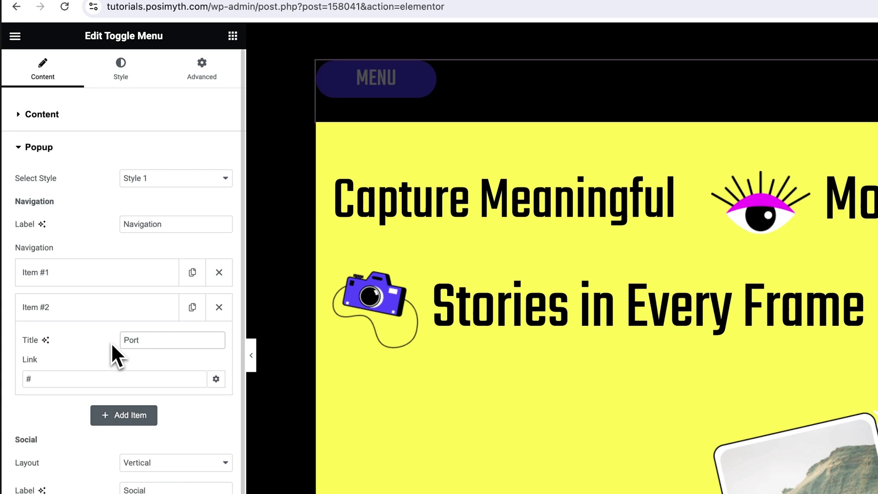
pyautogui.click(117, 415)
pyautogui.write('About Me')
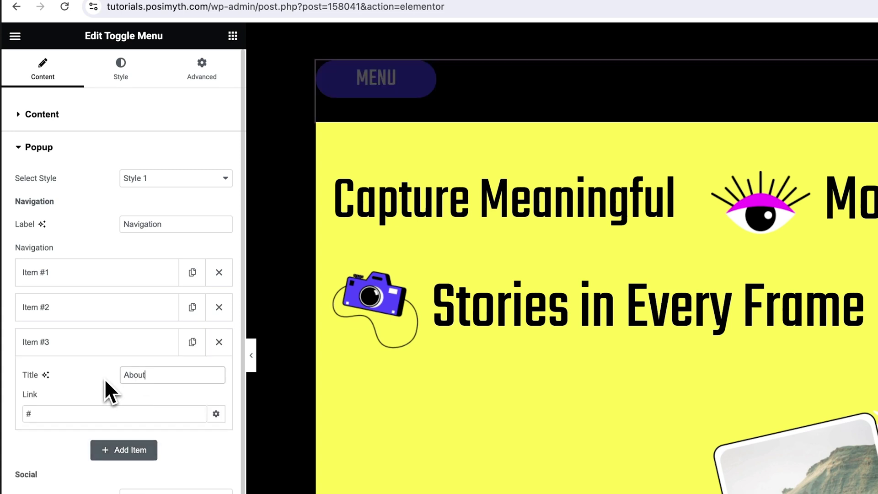
pyautogui.click(91, 348)
pyautogui.click(368, 95)
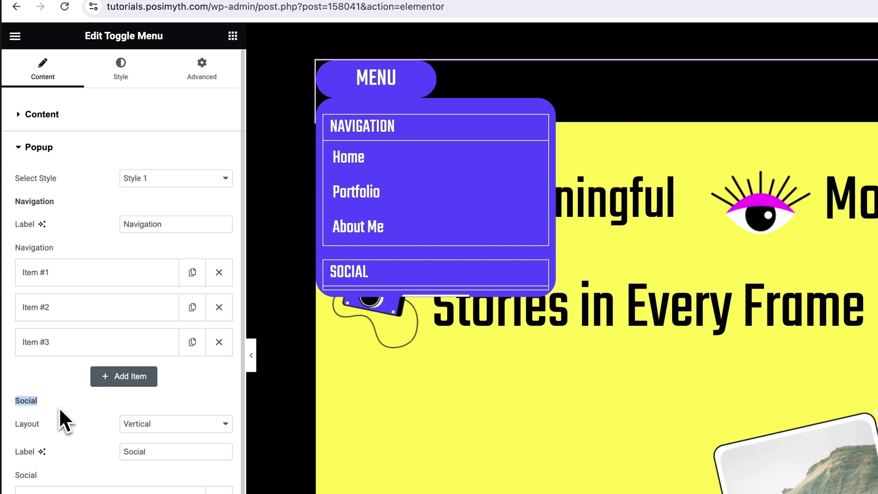
pyautogui.doubleClick(58, 423)
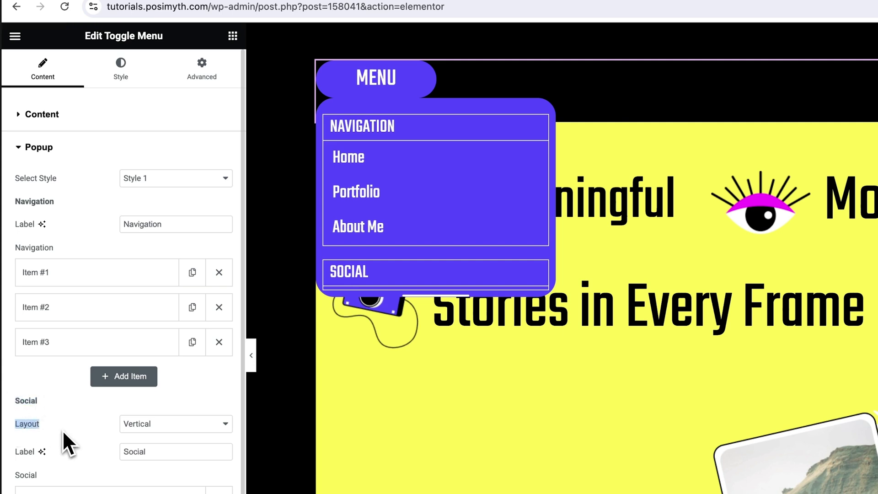
pyautogui.click(215, 424)
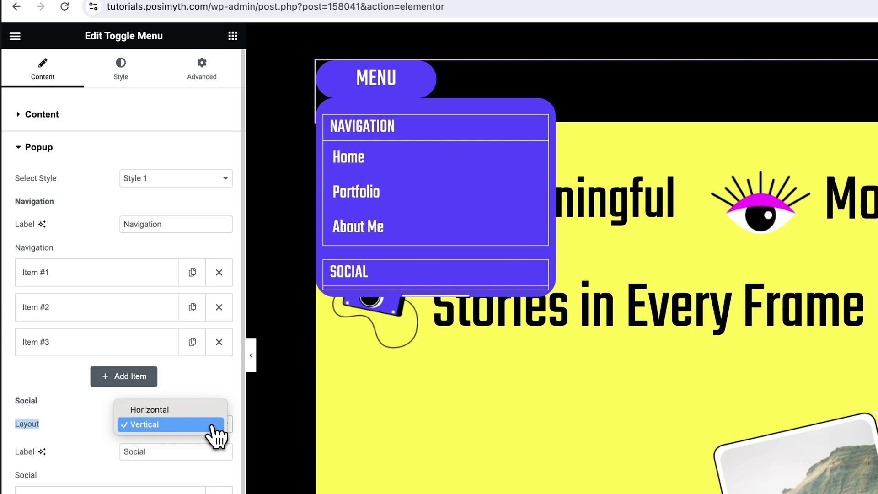
# Step: Keep the Social layout Vertical and return the first social item's Type to Text after trying Icon
pyautogui.click(212, 426)
pyautogui.click(120, 492)
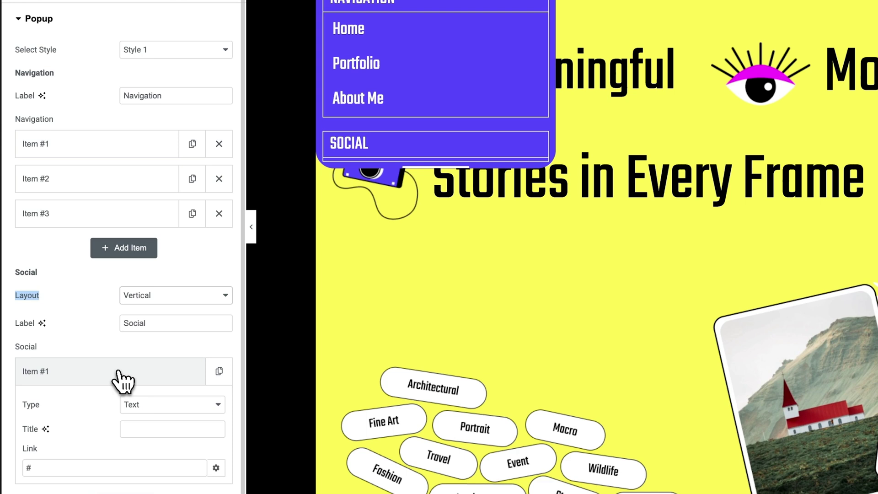
pyautogui.scroll(-2, 119, 371)
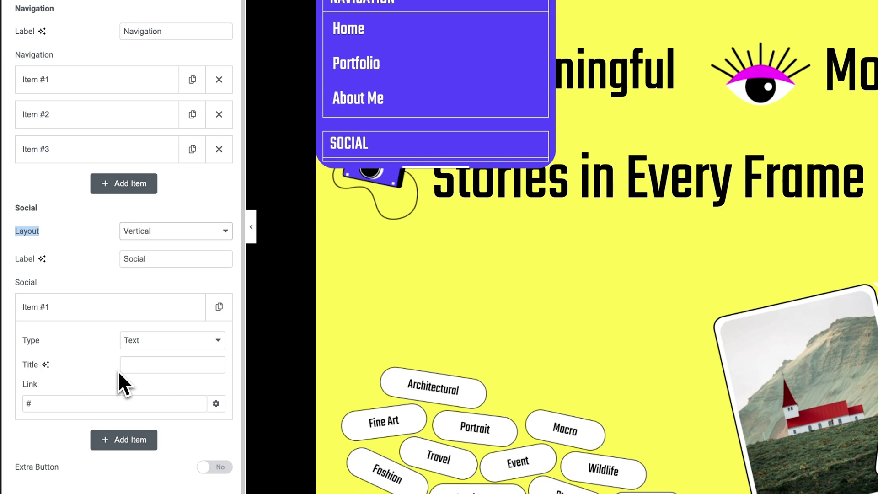
pyautogui.moveTo(20, 341); pyautogui.dragTo(49, 343)
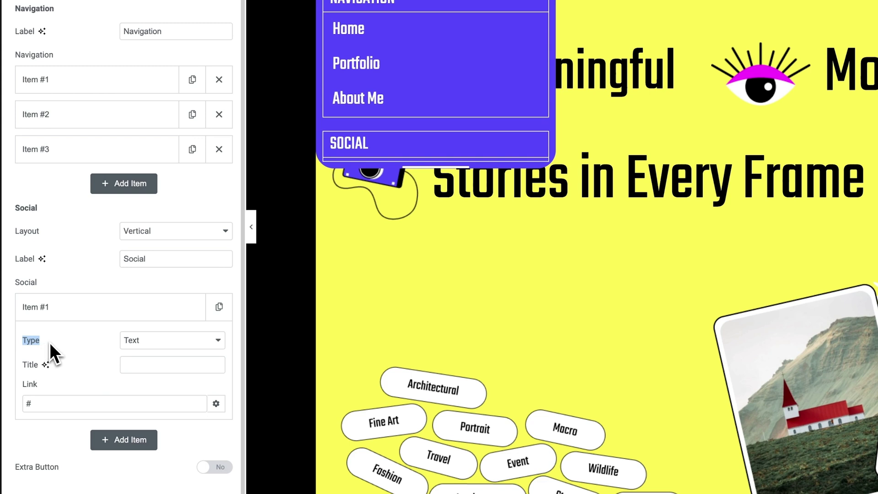
pyautogui.click(220, 346)
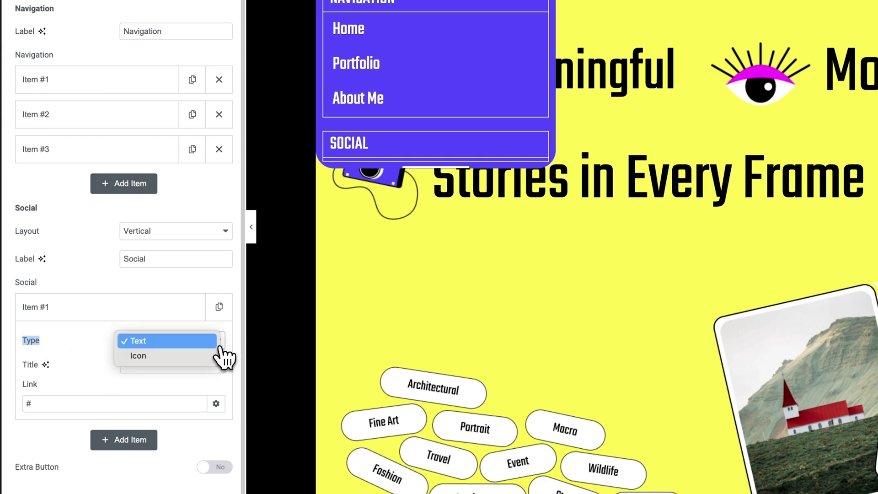
pyautogui.click(166, 356)
pyautogui.scroll(-2, 165, 356)
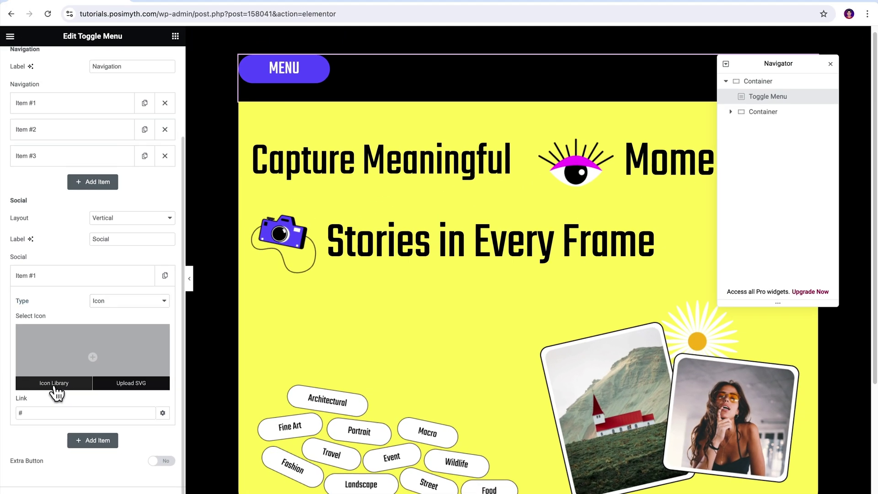
pyautogui.click(54, 386)
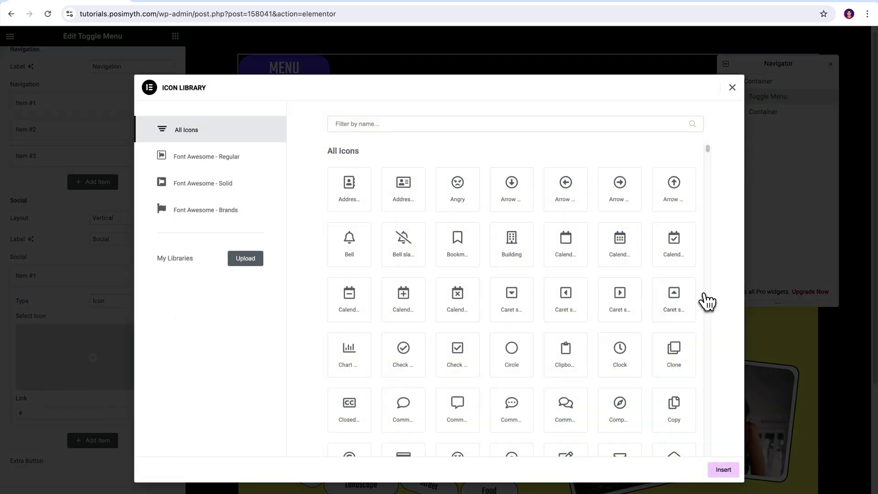
pyautogui.scroll(-10, 706, 300)
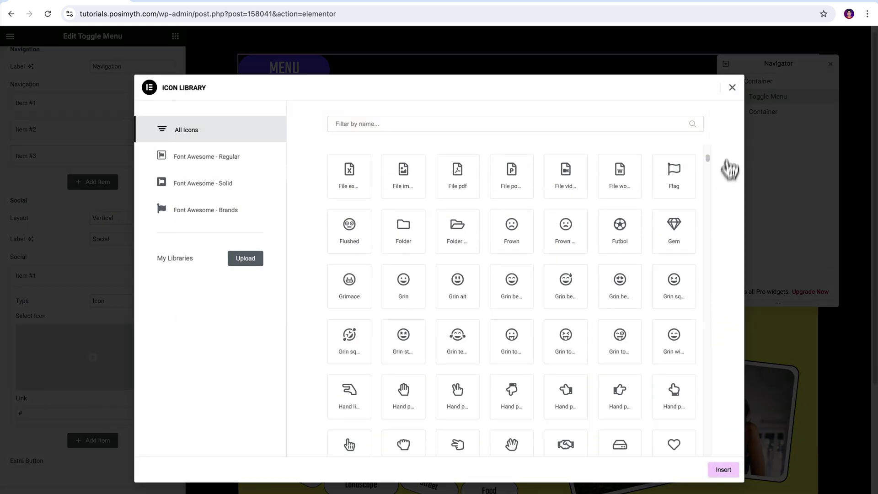
pyautogui.click(733, 88)
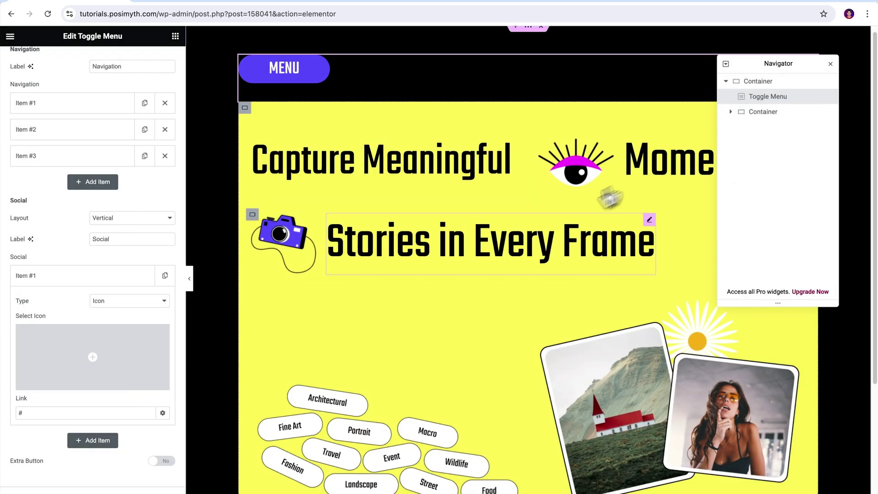
pyautogui.click(164, 302)
pyautogui.click(151, 292)
# Step: Title the social items Facebook, Instagram, Twitter and YouTube, then preview the MENU popup
pyautogui.click(106, 384)
pyautogui.write('Facebook')
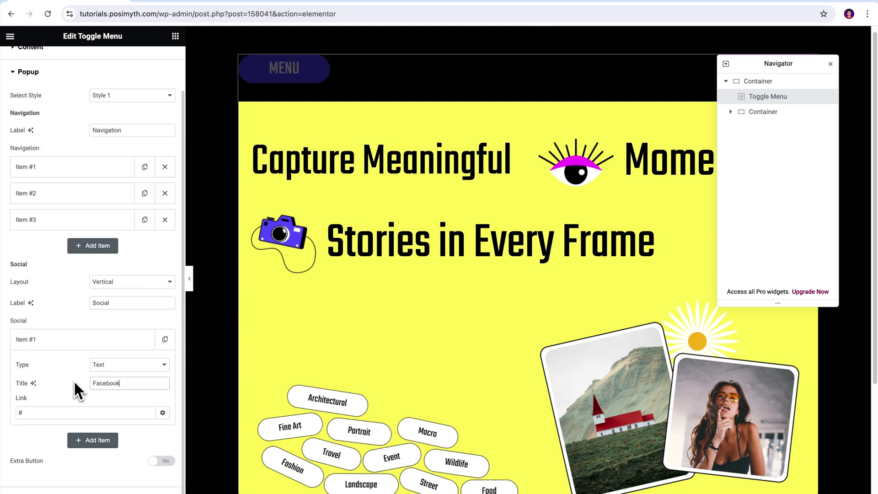
pyautogui.click(92, 440)
pyautogui.moveTo(121, 409); pyautogui.dragTo(65, 411)
pyautogui.write('Instagram')
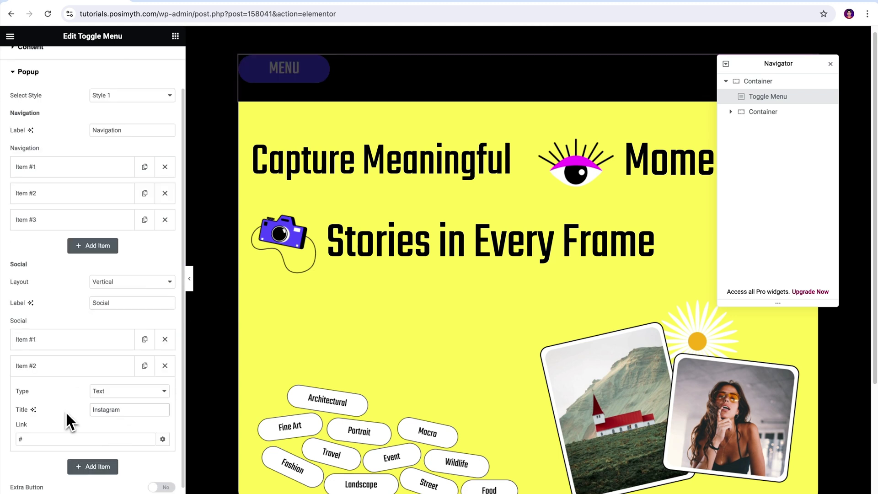
pyautogui.click(65, 368)
pyautogui.click(92, 390)
pyautogui.click(92, 440)
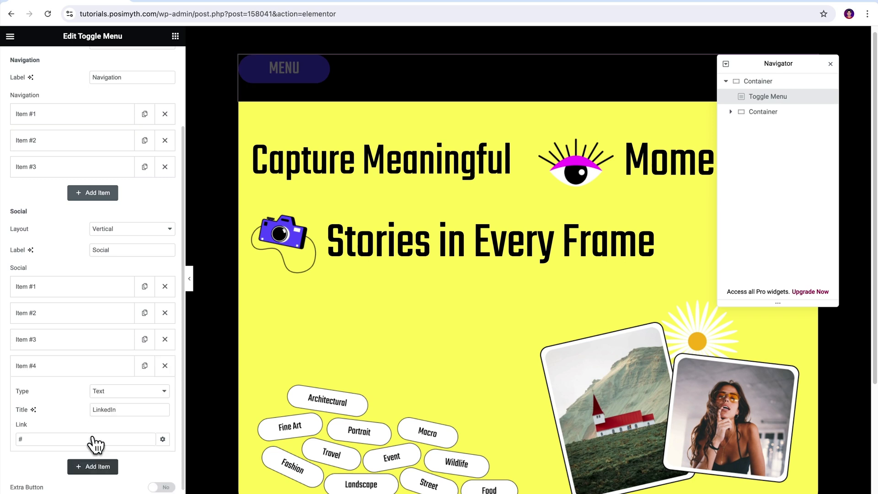
pyautogui.moveTo(118, 384); pyautogui.dragTo(70, 386)
pyautogui.write('YouTube')
pyautogui.click(55, 341)
pyautogui.click(284, 69)
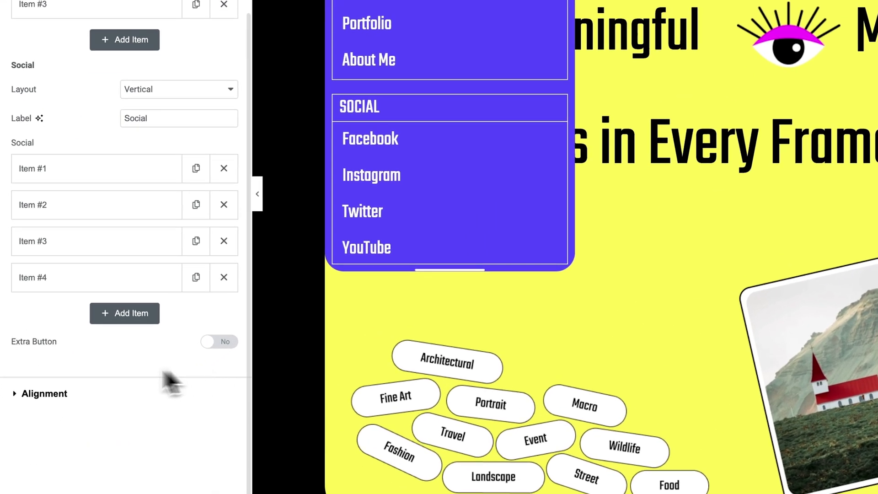
pyautogui.moveTo(9, 346); pyautogui.dragTo(43, 353)
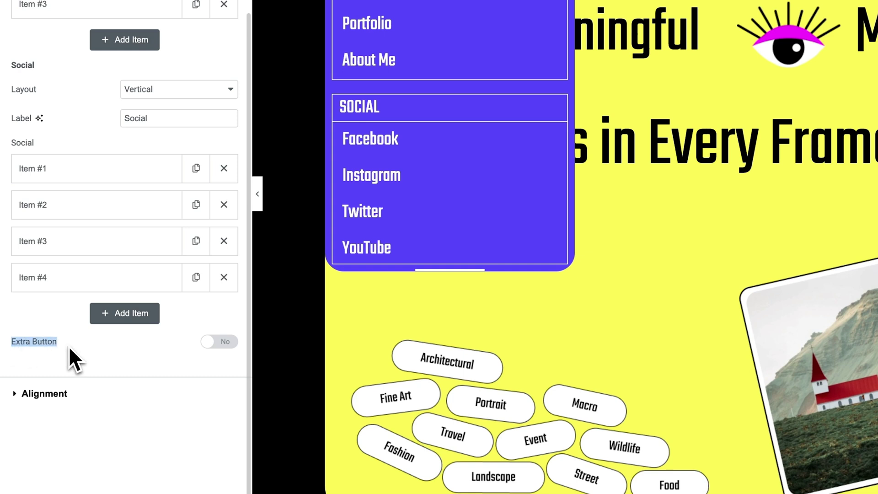
pyautogui.click(215, 343)
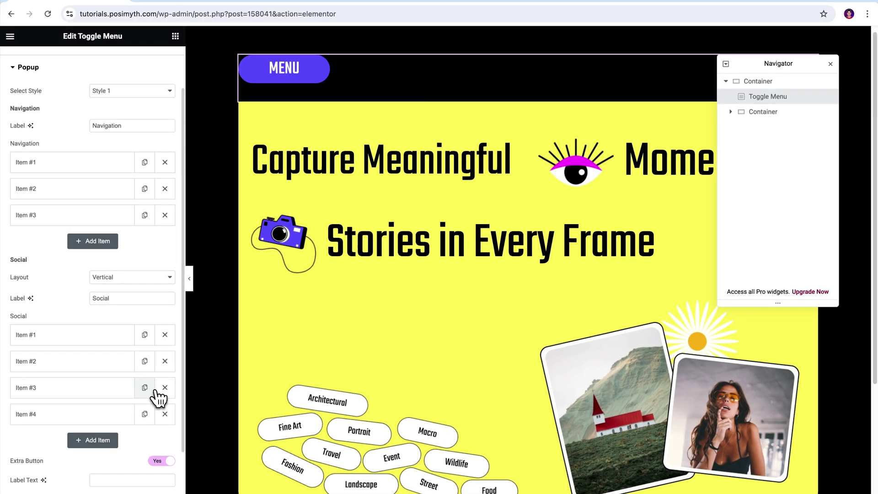
pyautogui.scroll(-3, 159, 399)
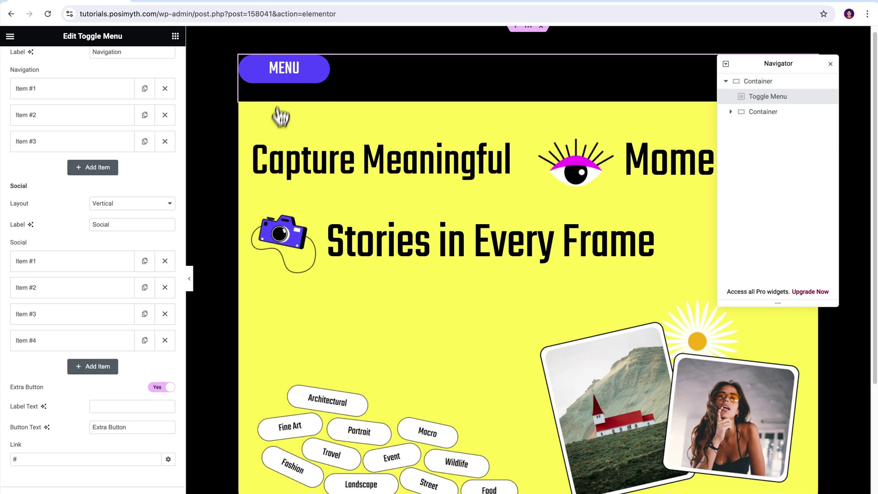
pyautogui.click(286, 76)
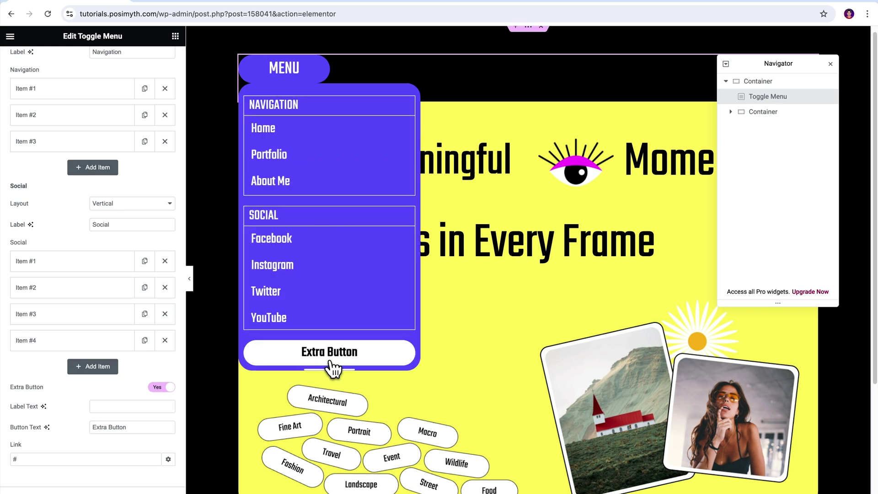
pyautogui.tripleClick(130, 430)
pyautogui.write('Book Photoshoot')
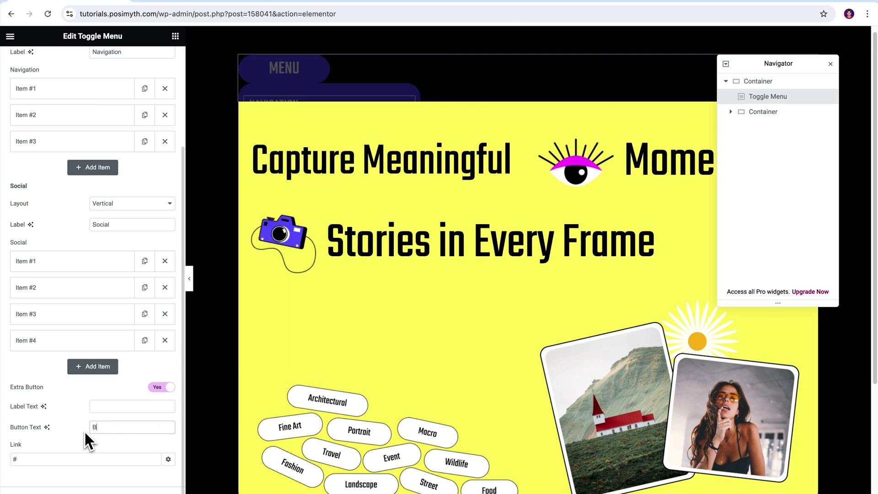
pyautogui.click(277, 79)
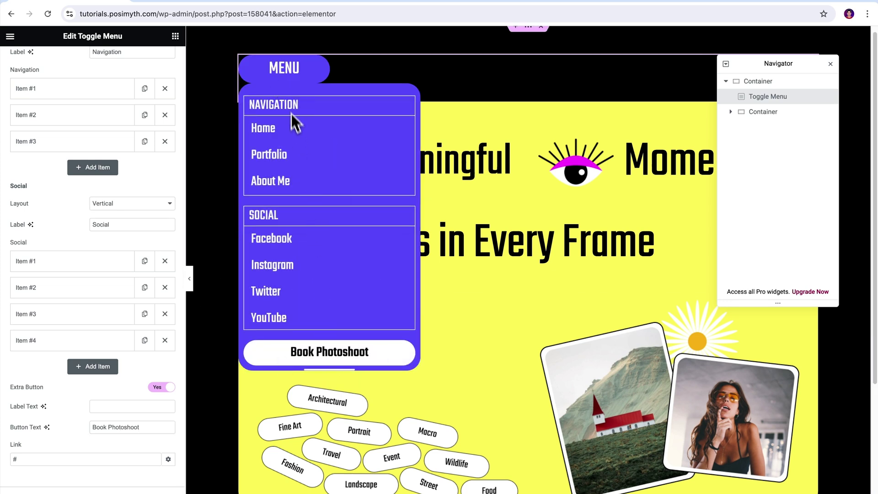
pyautogui.click(288, 81)
pyautogui.scroll(5, 173, 201)
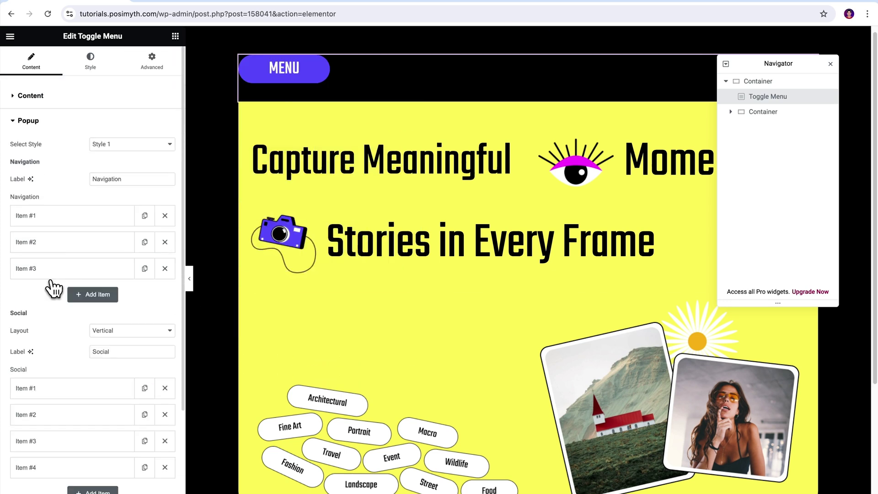
# Step: Try the MENU button Alignment at Right and Center, then set it back to Left
pyautogui.click(15, 122)
pyautogui.click(16, 152)
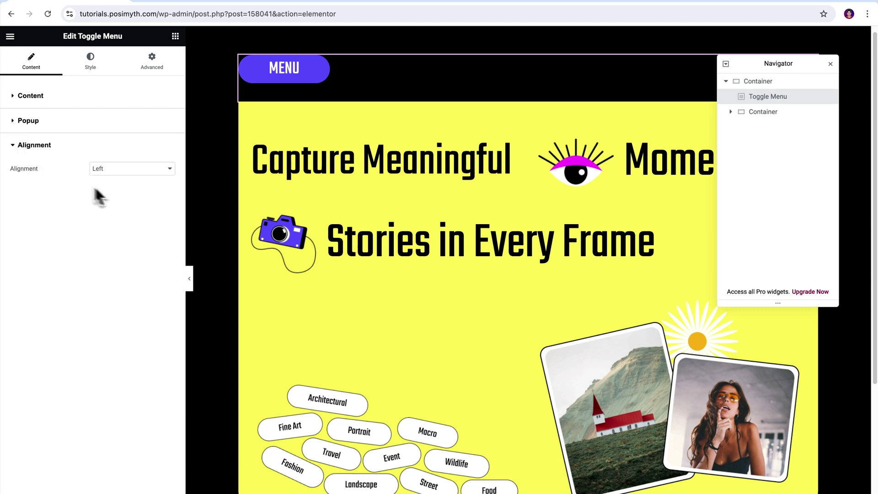
pyautogui.click(156, 171)
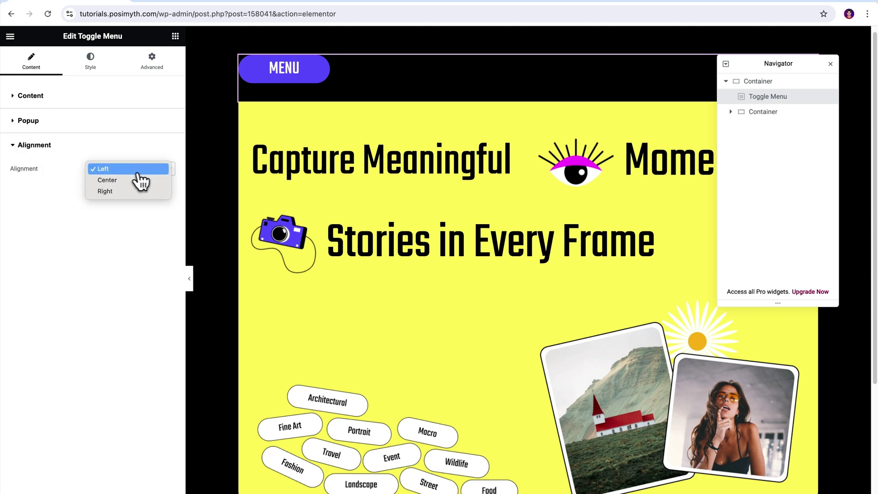
pyautogui.click(127, 191)
pyautogui.click(131, 169)
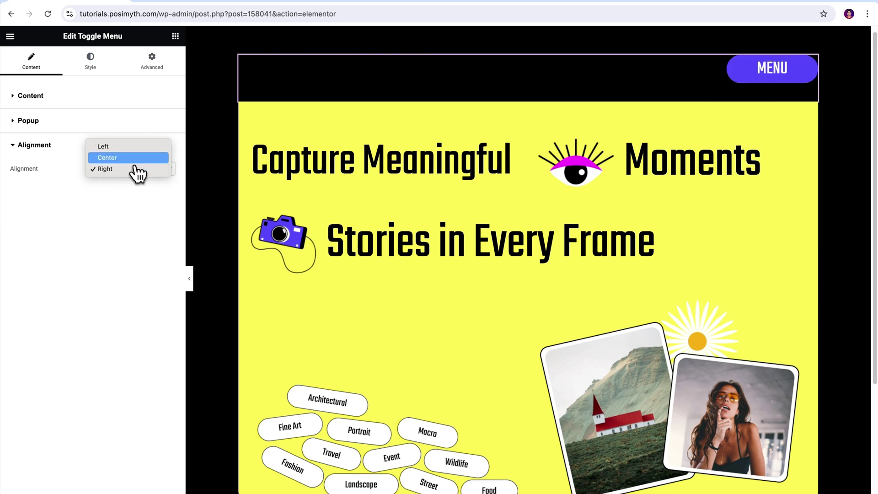
pyautogui.click(131, 157)
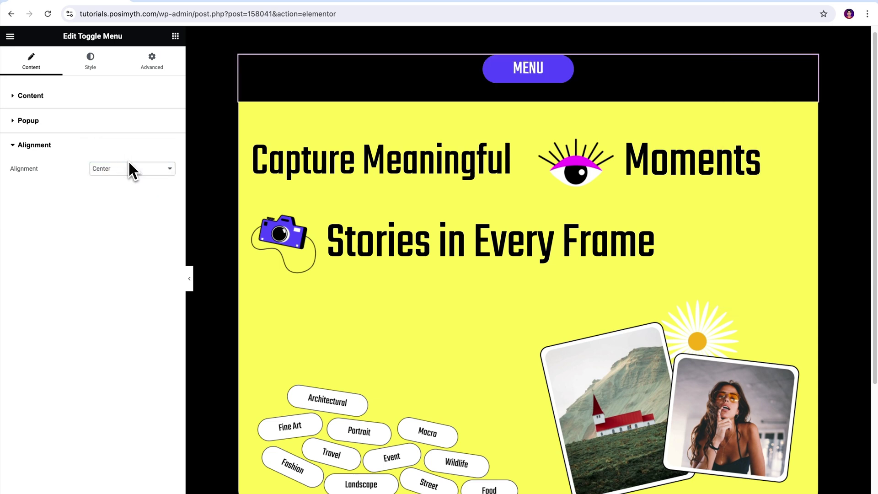
pyautogui.click(156, 170)
pyautogui.click(128, 158)
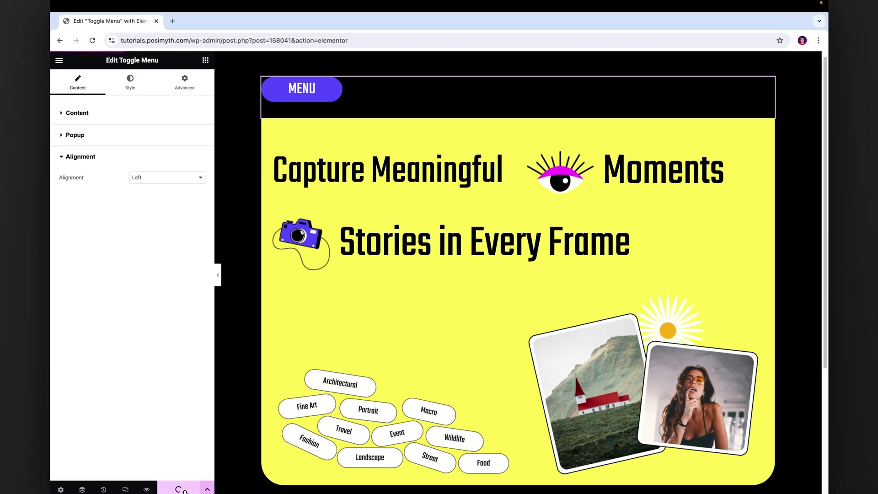
# Step: Preview the toggle menu page in a new tab and try its MENU popup live
pyautogui.click(153, 480)
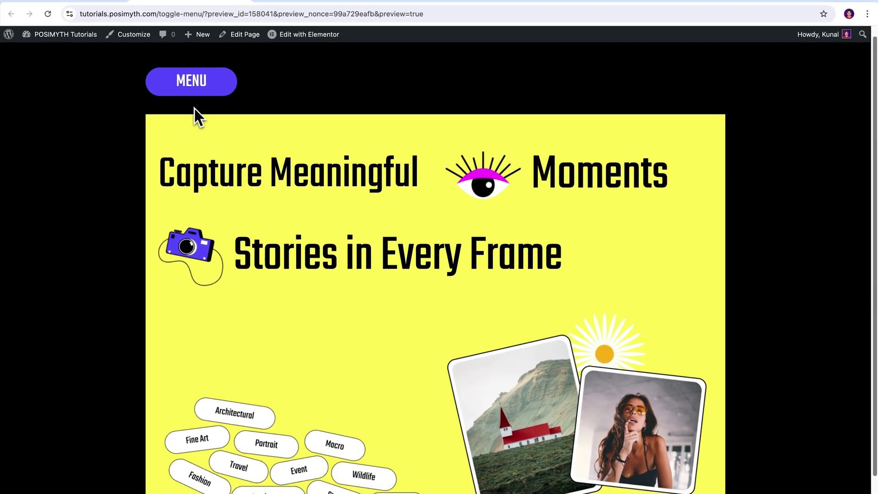
pyautogui.click(224, 120)
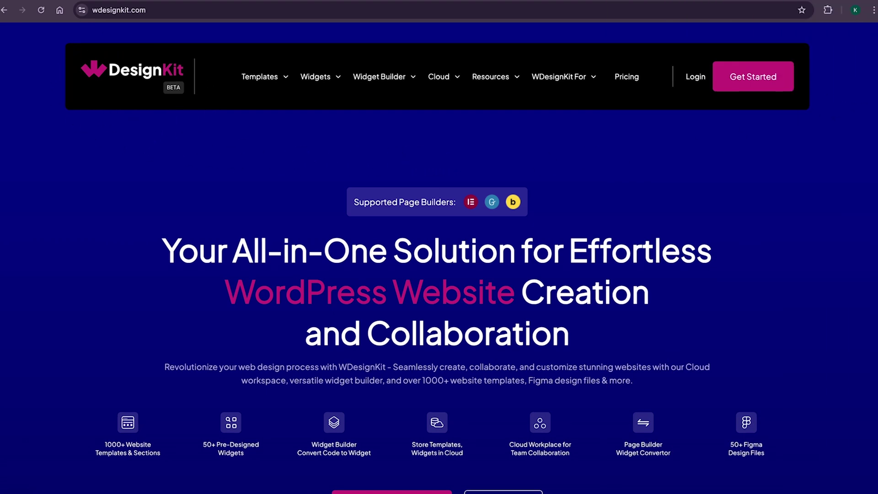
# Step: Scroll the home page, highlighting '2000+ Ready made Templates' and the Widget Builder heading
pyautogui.scroll(-10, 865, 87)
pyautogui.scroll(-12, 439, 256)
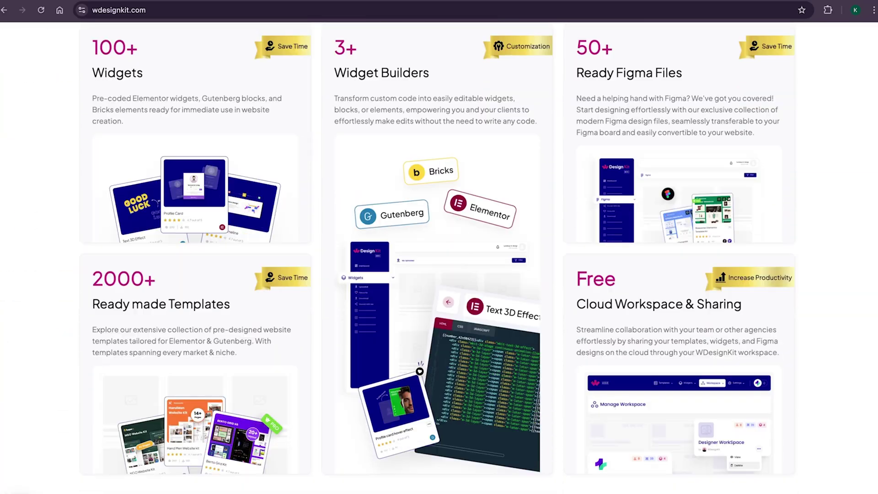
pyautogui.scroll(-4, 439, 256)
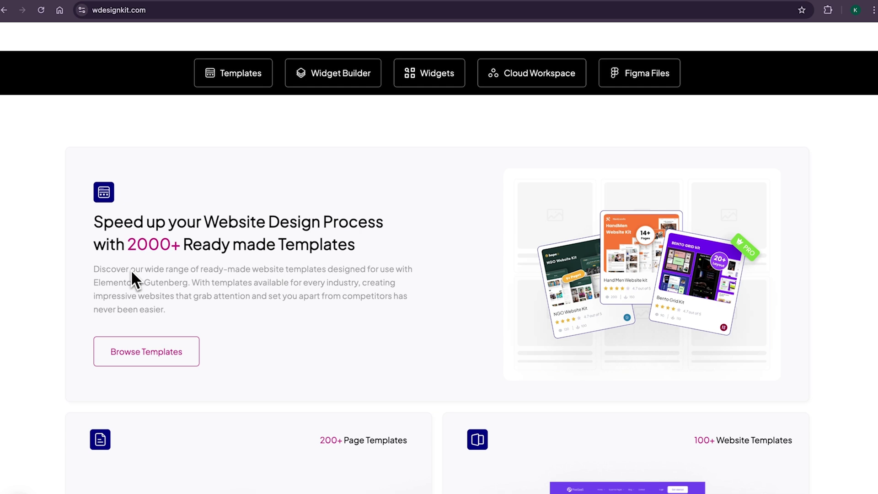
pyautogui.moveTo(128, 254); pyautogui.dragTo(356, 263)
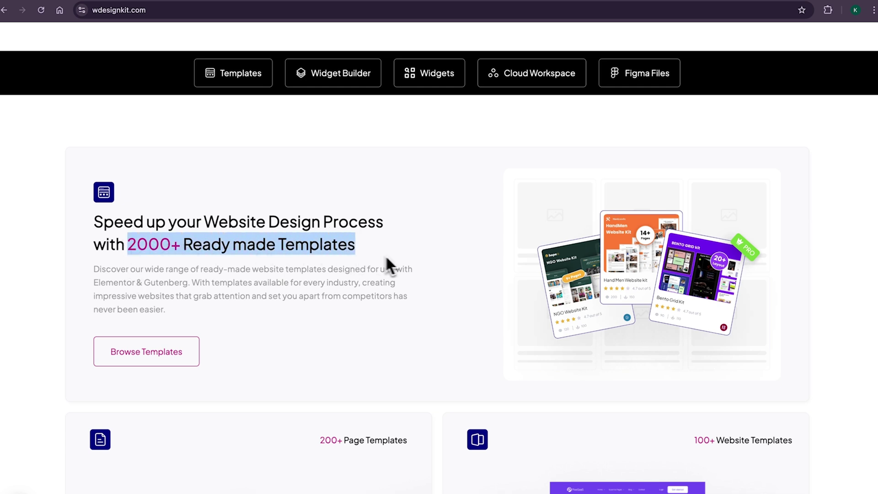
pyautogui.scroll(-15, 873, 150)
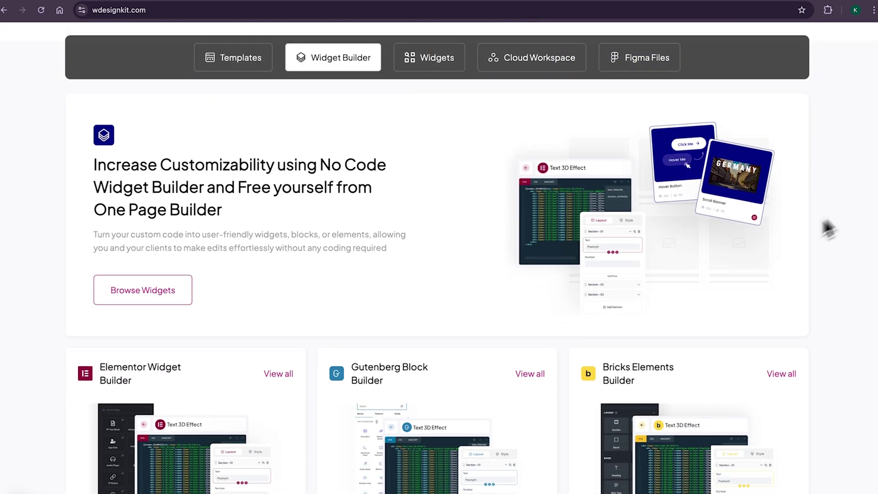
pyautogui.moveTo(93, 186); pyautogui.dragTo(231, 214)
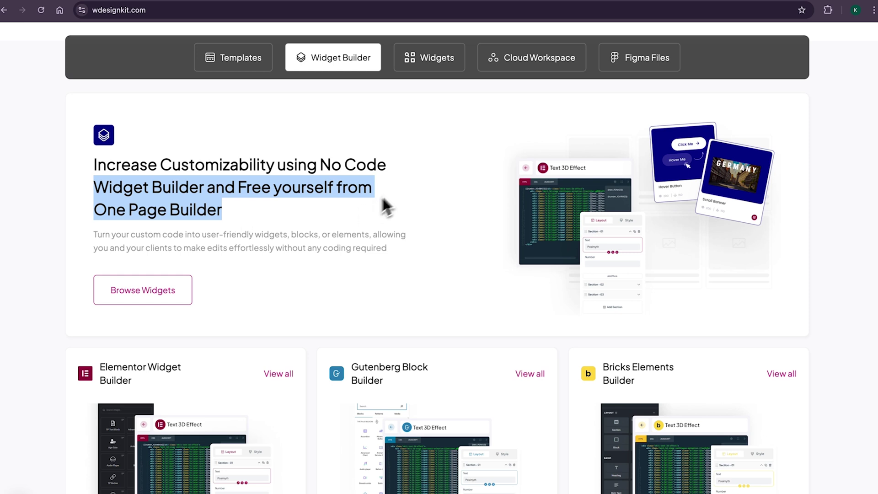
# Step: Switch the showcase to Widgets and highlight '100+ Widgets for All Page Builders'
pyautogui.click(436, 73)
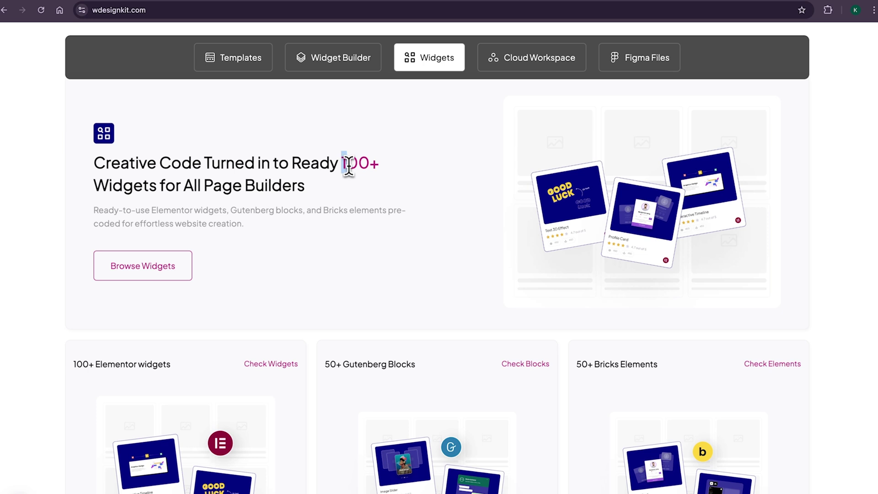
pyautogui.moveTo(340, 163); pyautogui.dragTo(362, 179)
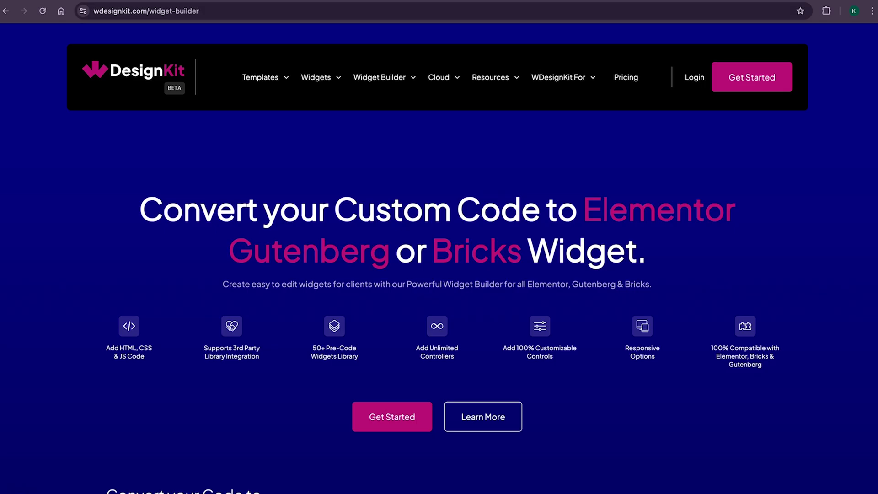
pyautogui.scroll(-15, 666, 374)
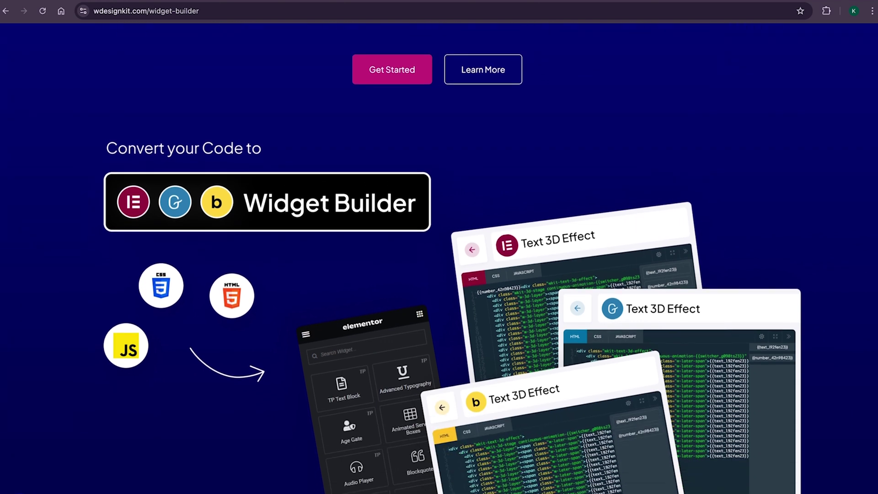
# Step: Scroll down and back up the Widget Builder page
pyautogui.scroll(-7, 439, 256)
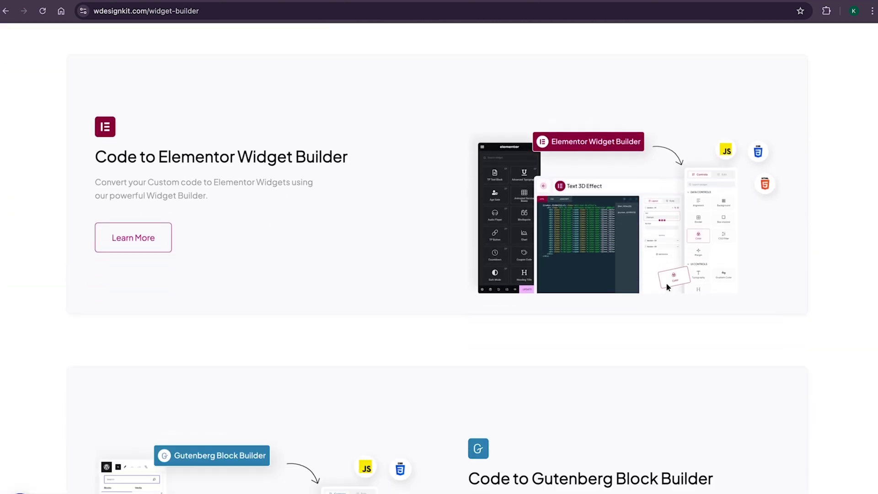
pyautogui.scroll(-7, 439, 256)
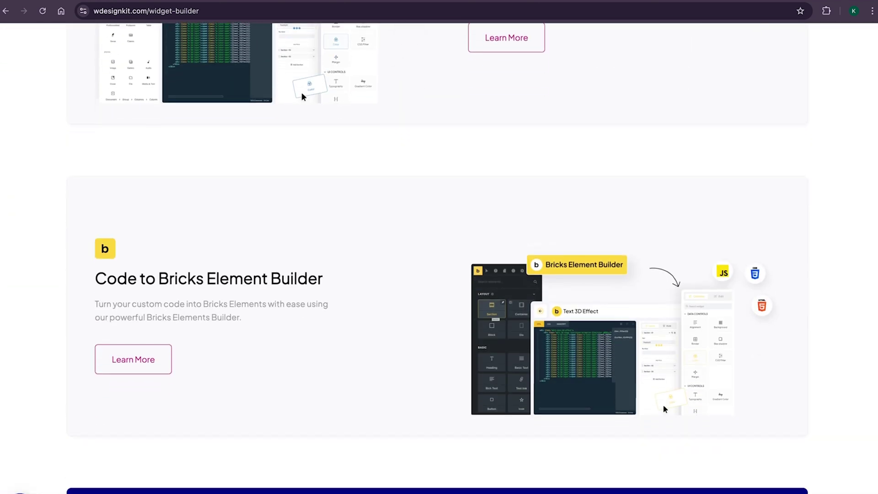
pyautogui.scroll(20, 439, 256)
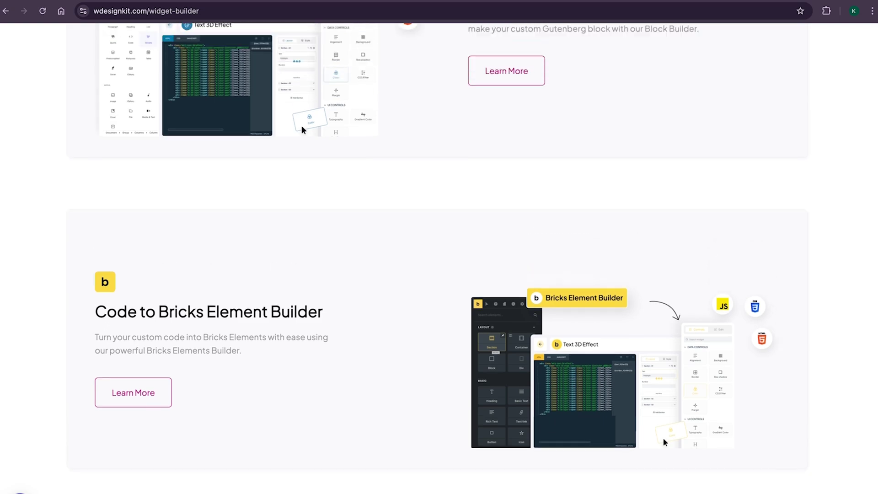
pyautogui.scroll(2, 439, 256)
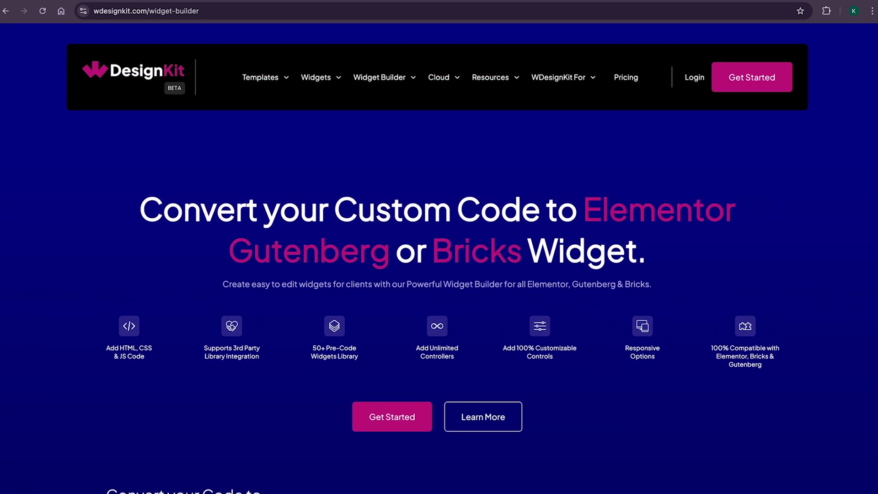
# Step: Open Cloud Workspace, highlight its upload and collaboration features, then highlight home's 'All-in-One Solution'
pyautogui.moveTo(442, 83)
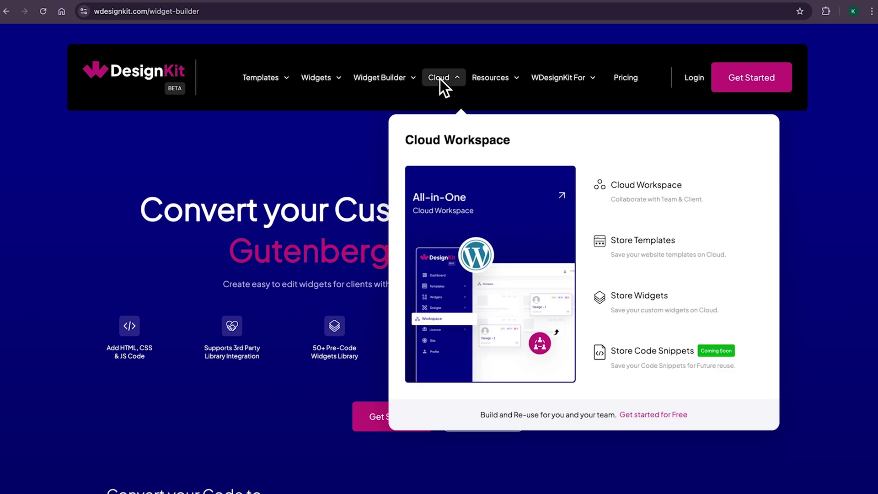
pyautogui.click(652, 196)
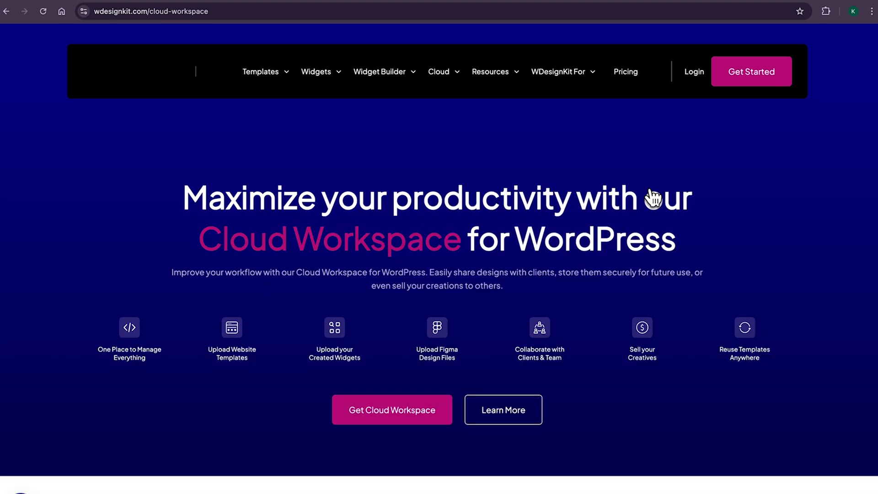
pyautogui.moveTo(316, 361); pyautogui.dragTo(347, 371)
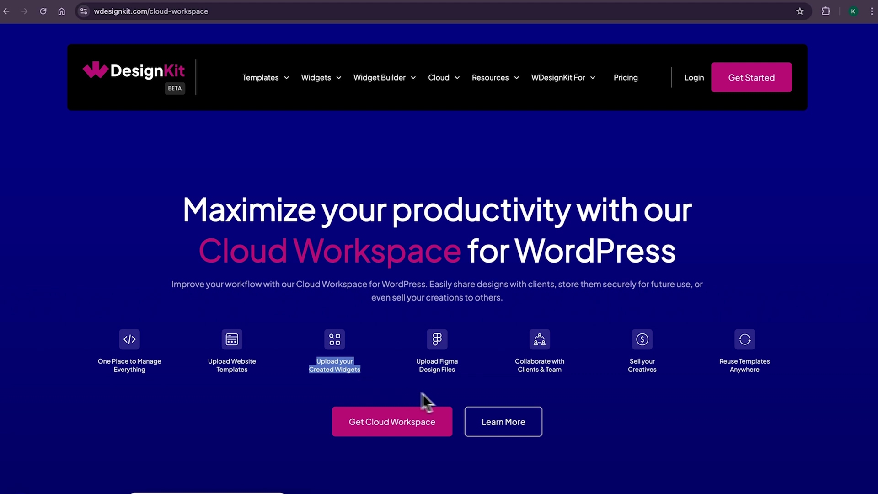
pyautogui.moveTo(513, 365); pyautogui.dragTo(569, 377)
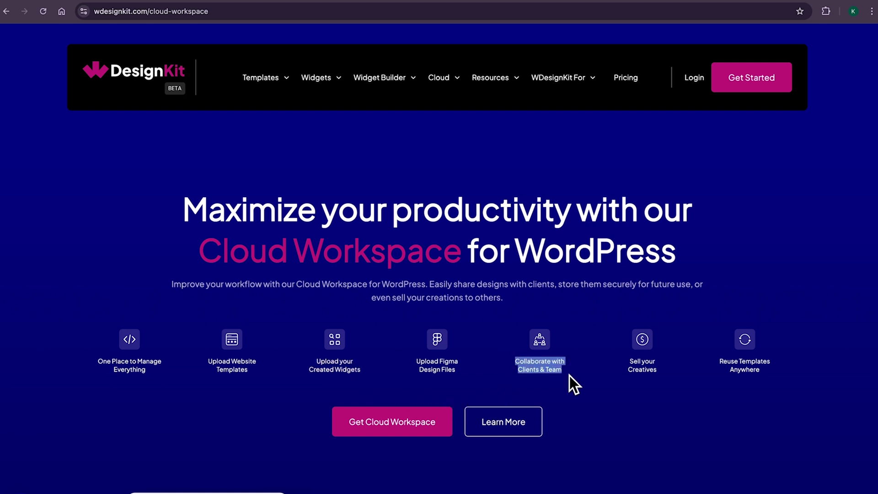
pyautogui.click(137, 83)
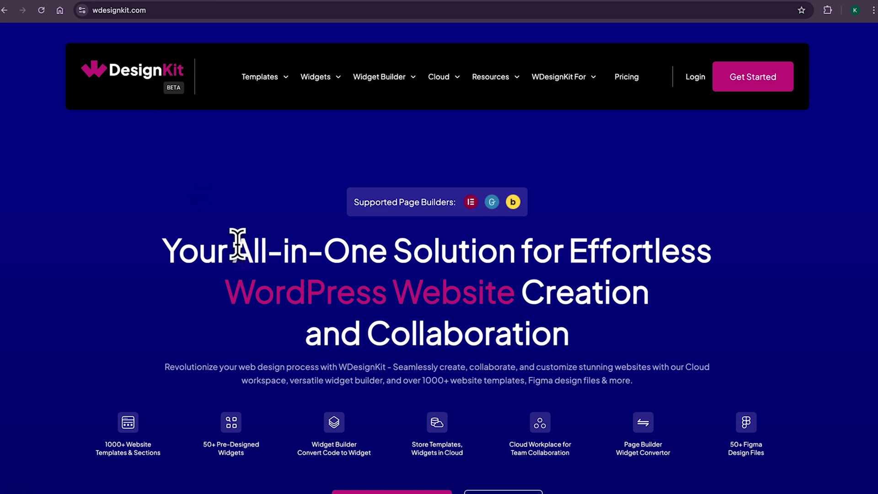
pyautogui.moveTo(234, 249); pyautogui.dragTo(513, 258)
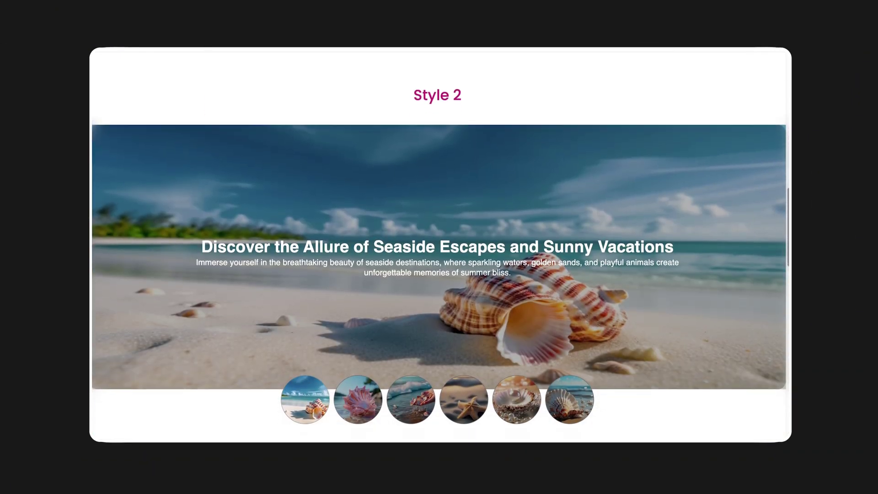
# Step: Flip through the carousel demo slides, ending on Style 3's 'Exploring the World Through Play'
pyautogui.click(572, 418)
pyautogui.click(315, 407)
pyautogui.scroll(-5, 439, 247)
pyautogui.click(407, 376)
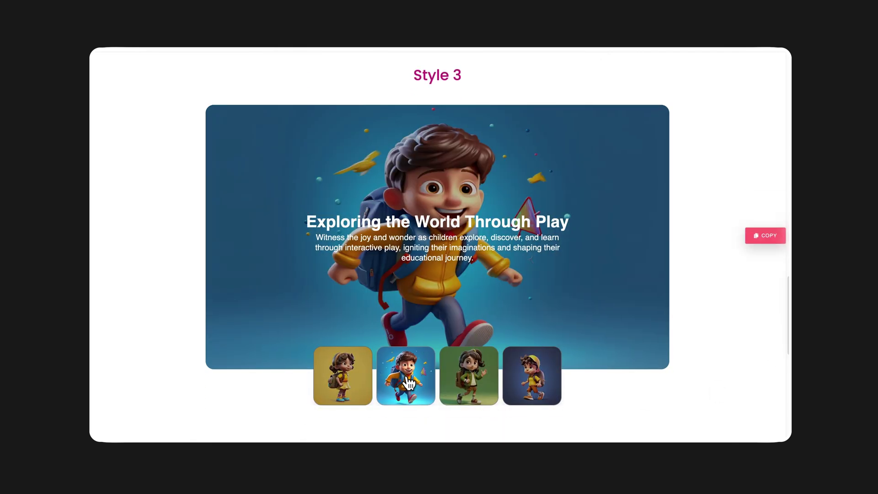